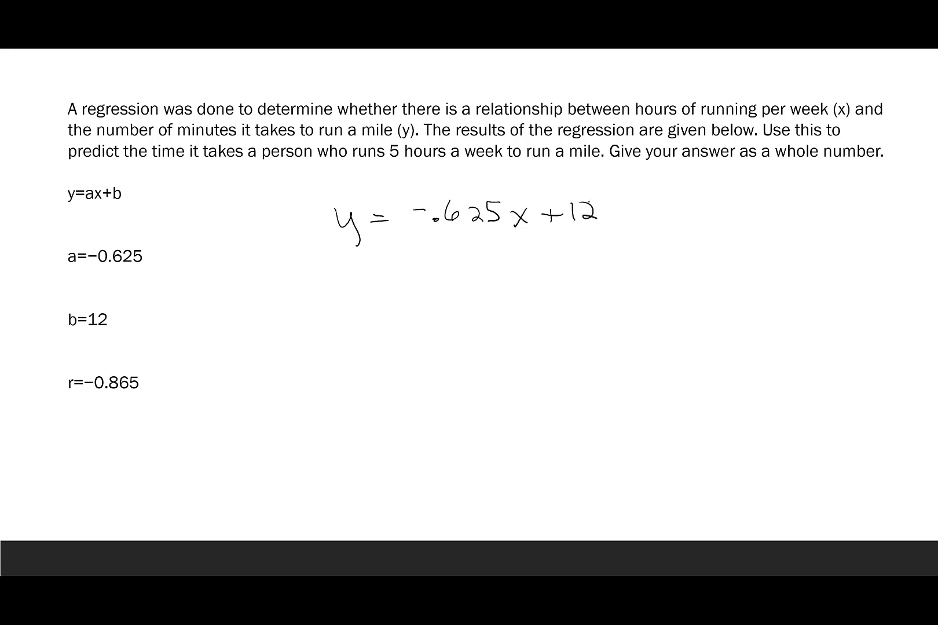
- Ink the substitution line y = -.625(5) + 12 below the equation
drag(355, 269, 363, 284)
drag(372, 270, 371, 301)
drag(387, 273, 407, 279)
mouse_move(418, 270)
mouse_down()
mouse_move(469, 272)
mouse_move(477, 285)
mouse_move(514, 276)
mouse_up()
mouse_move(538, 253)
mouse_down()
mouse_move(534, 272)
mouse_move(544, 262)
mouse_move(547, 273)
mouse_up()
mouse_move(558, 250)
mouse_down()
mouse_move(585, 248)
mouse_move(593, 265)
mouse_up()
drag(585, 258, 619, 268)
drag(624, 250, 645, 263)
- Ink the result y = 8.875 and the rounded answer y = 9 beneath it
mouse_move(403, 313)
mouse_down()
mouse_move(416, 315)
mouse_move(420, 343)
mouse_up()
drag(448, 312, 504, 322)
mouse_move(550, 300)
mouse_down()
mouse_move(577, 314)
mouse_move(596, 302)
mouse_move(602, 316)
mouse_up()
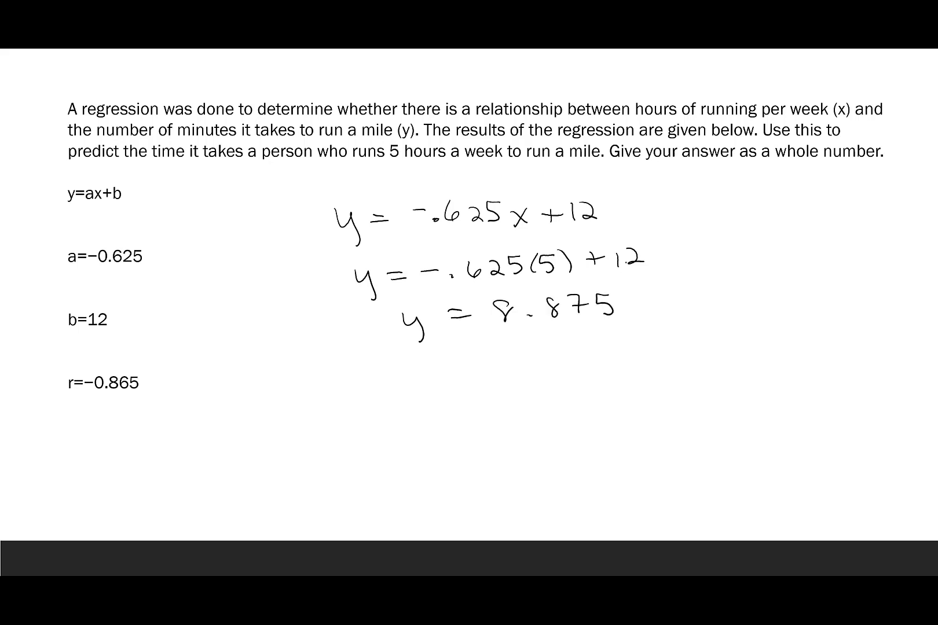
mouse_move(476, 349)
mouse_down()
mouse_move(495, 348)
mouse_move(497, 374)
mouse_up()
mouse_move(520, 348)
mouse_down()
mouse_move(536, 345)
mouse_move(535, 355)
mouse_up()
drag(577, 332, 579, 354)
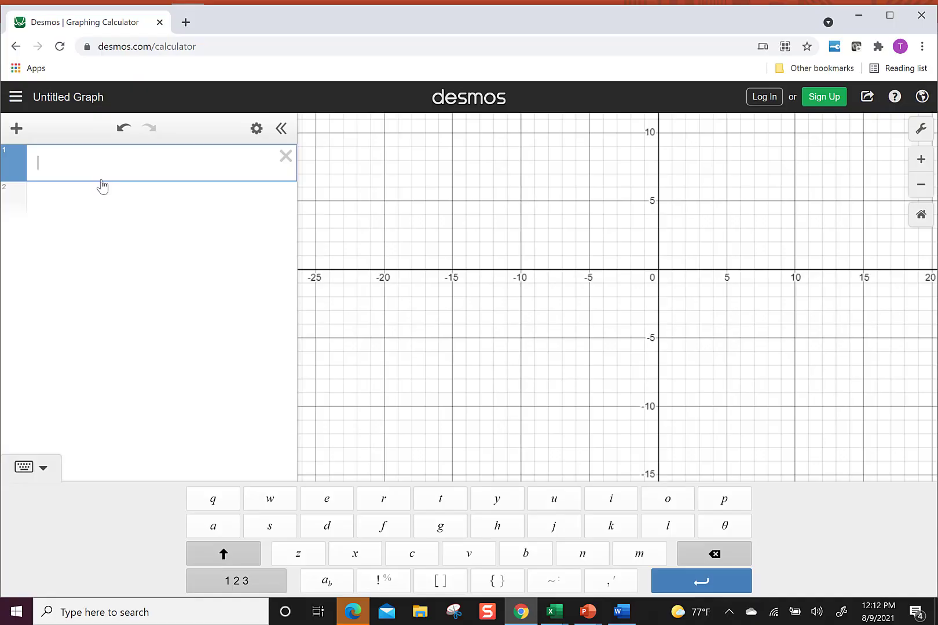
- Add a table and fill the x1 column with 0, 1 and 2
click(16, 129)
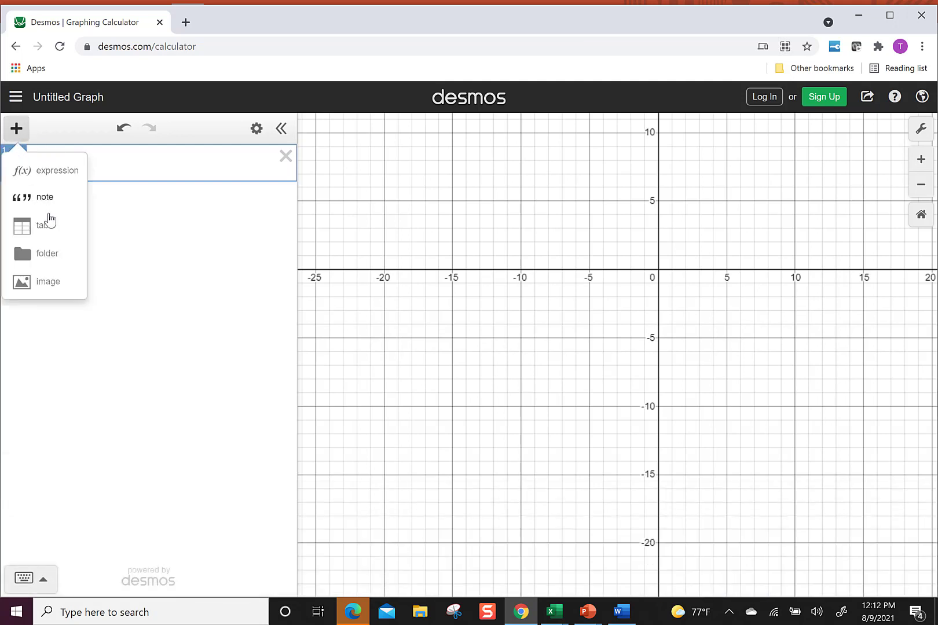
click(49, 227)
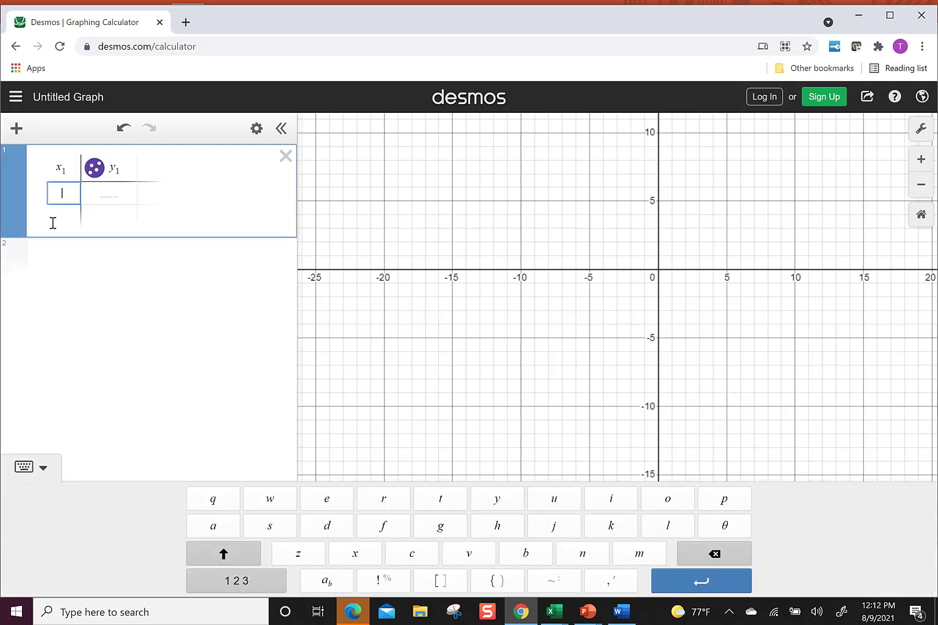
text(0)
key(Return)
text(1)
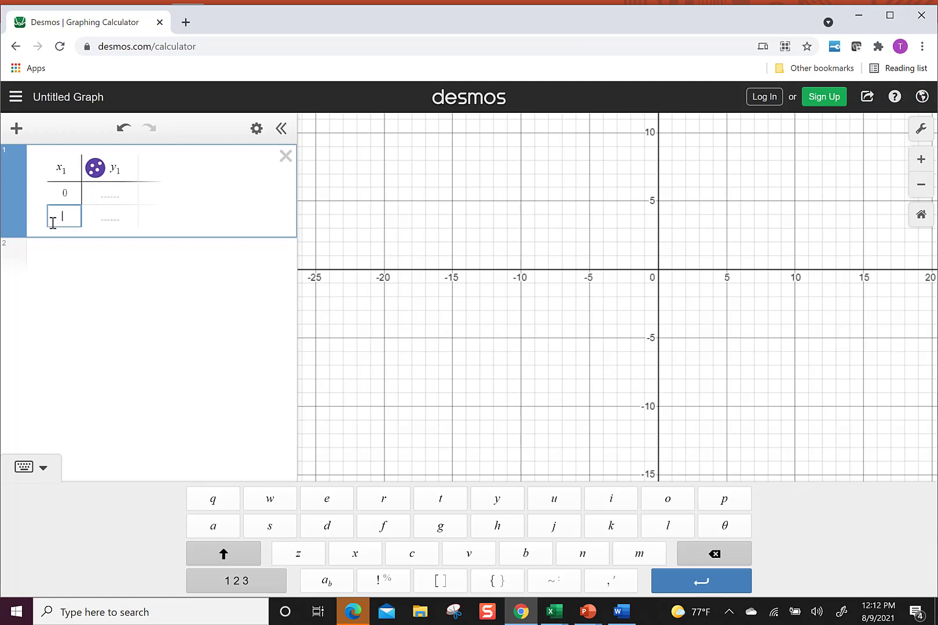
key(Return)
text(2)
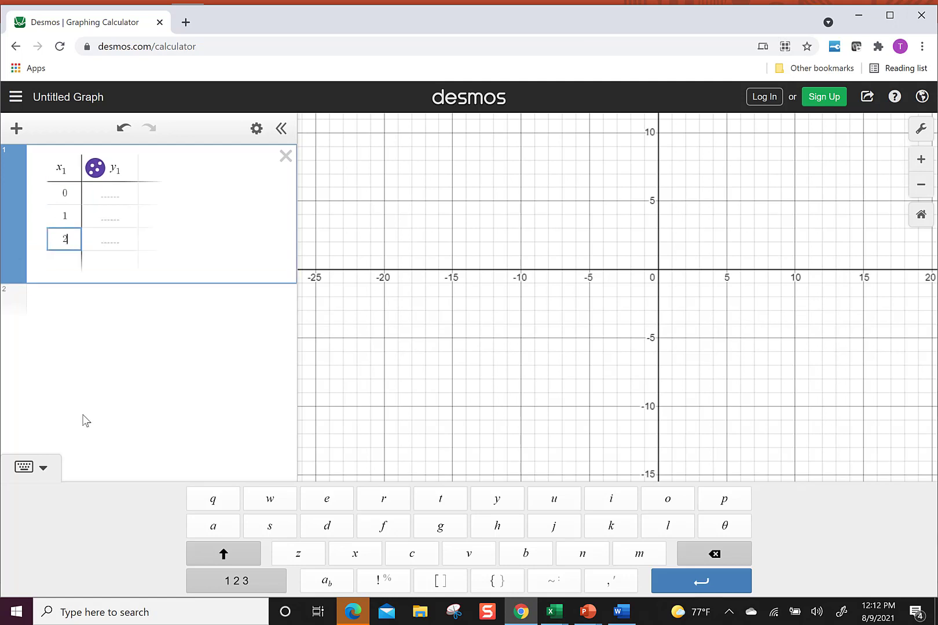
- Enter y1 values 10.1, 11.59, 13.31 and zoom the graph to fit the points
key(Right)
key(Up)
key(Up)
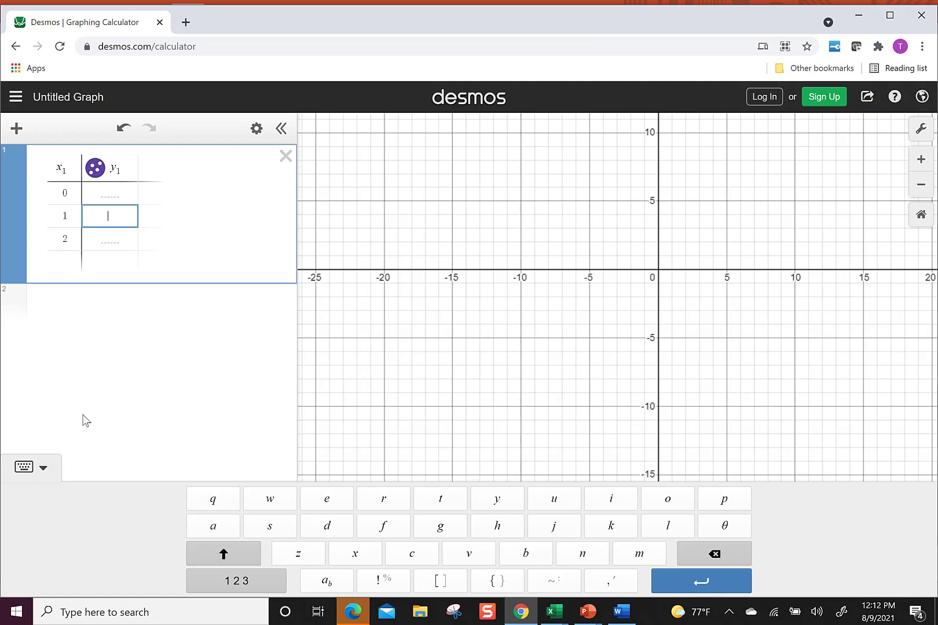
text(10.1)
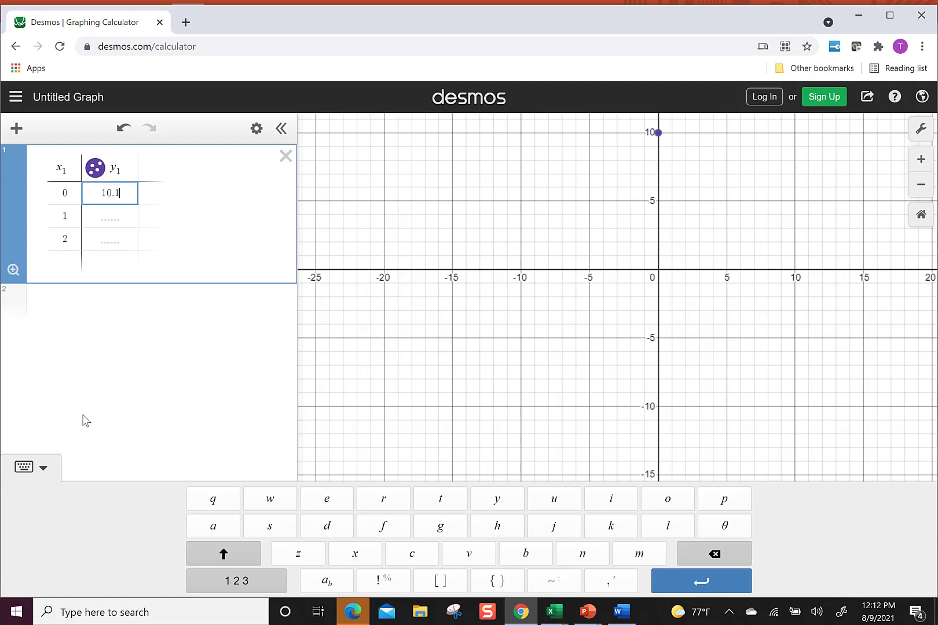
key(Return)
text(11.59)
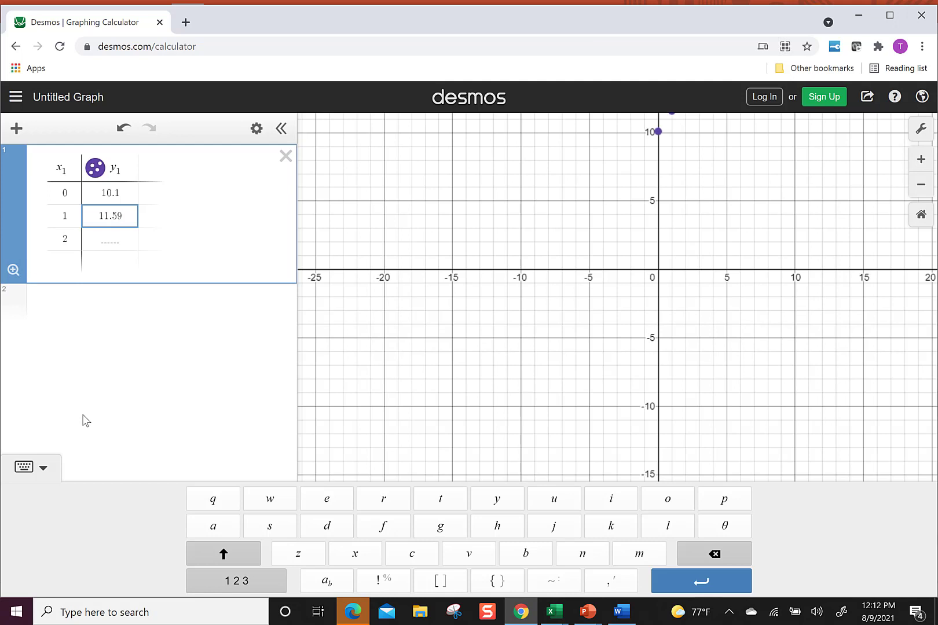
key(Return)
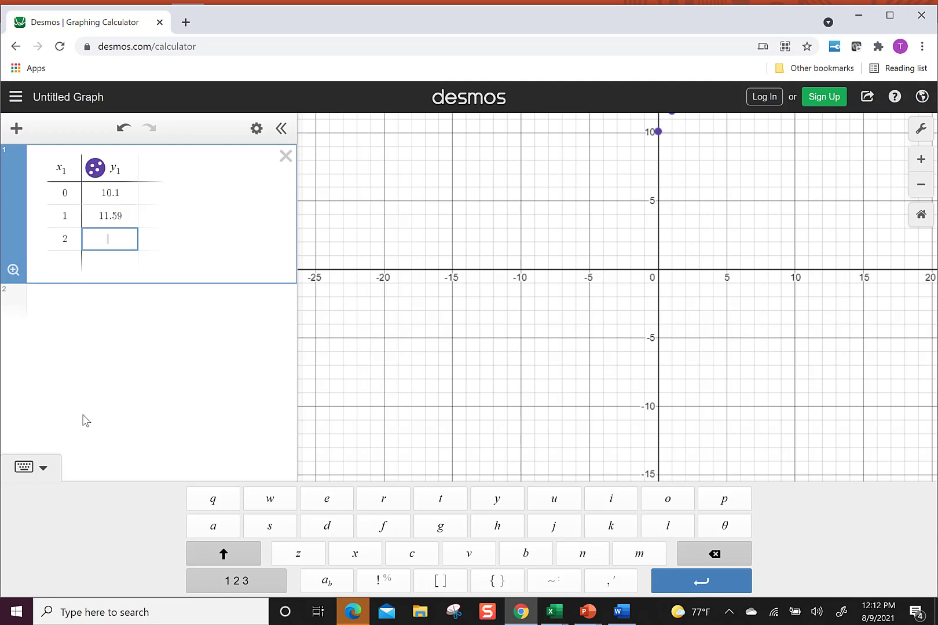
text(13.31)
click(14, 271)
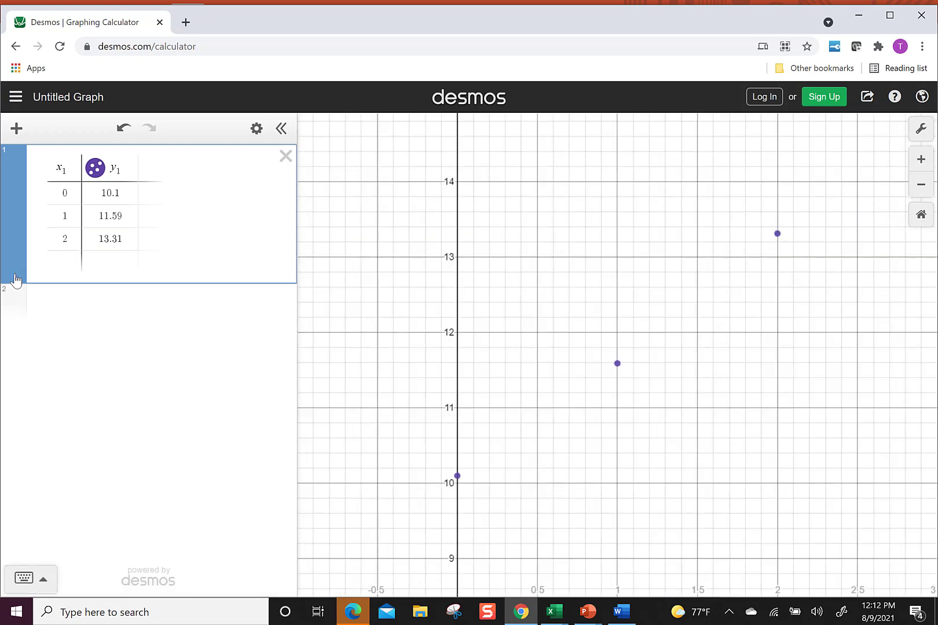
- Enter the regression y1 ~ ax1 + b, yielding a = 1.605, b = 10.0617, r = 0.9991
click(54, 303)
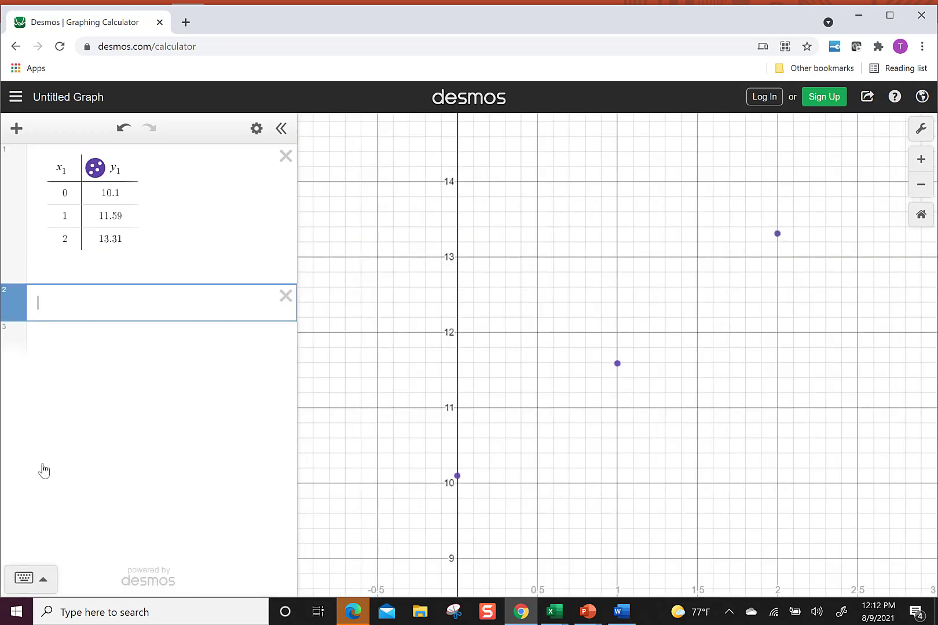
text(y1)
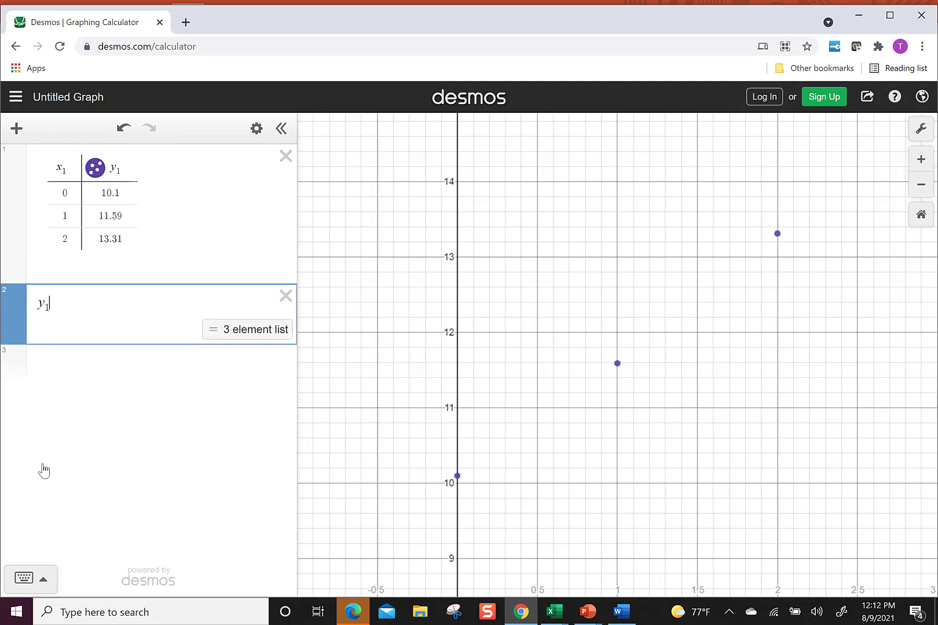
click(33, 579)
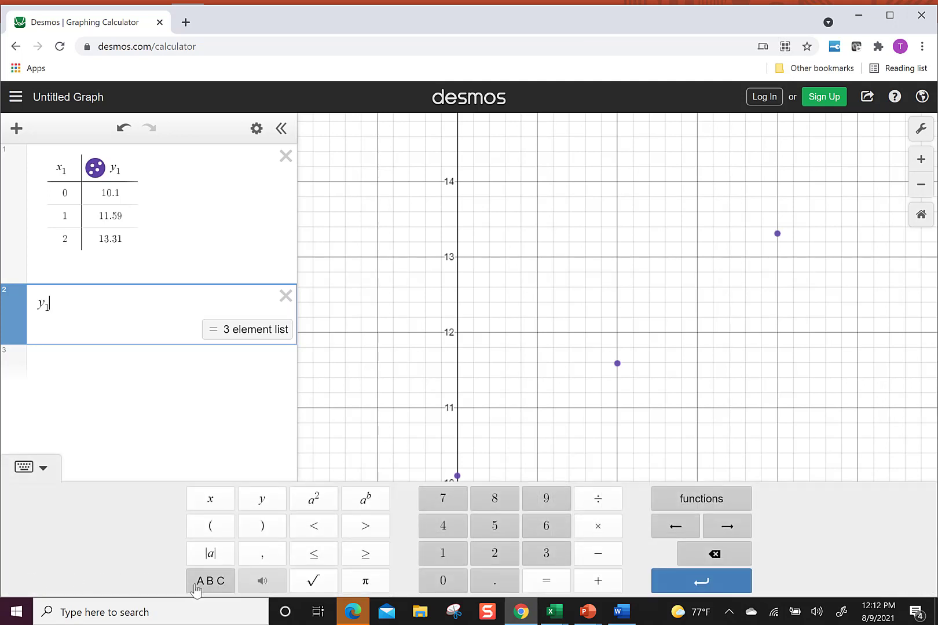
click(219, 582)
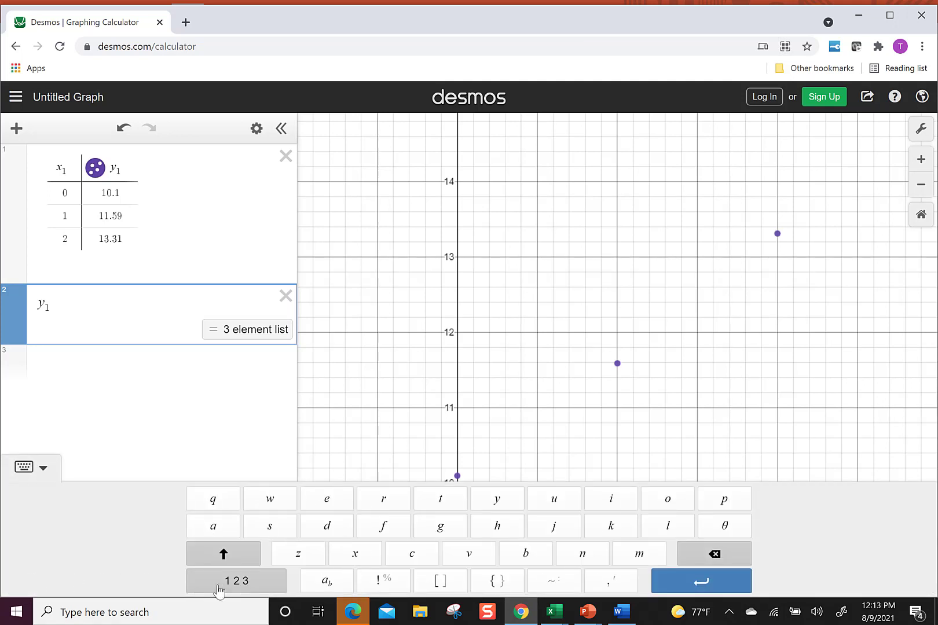
click(553, 586)
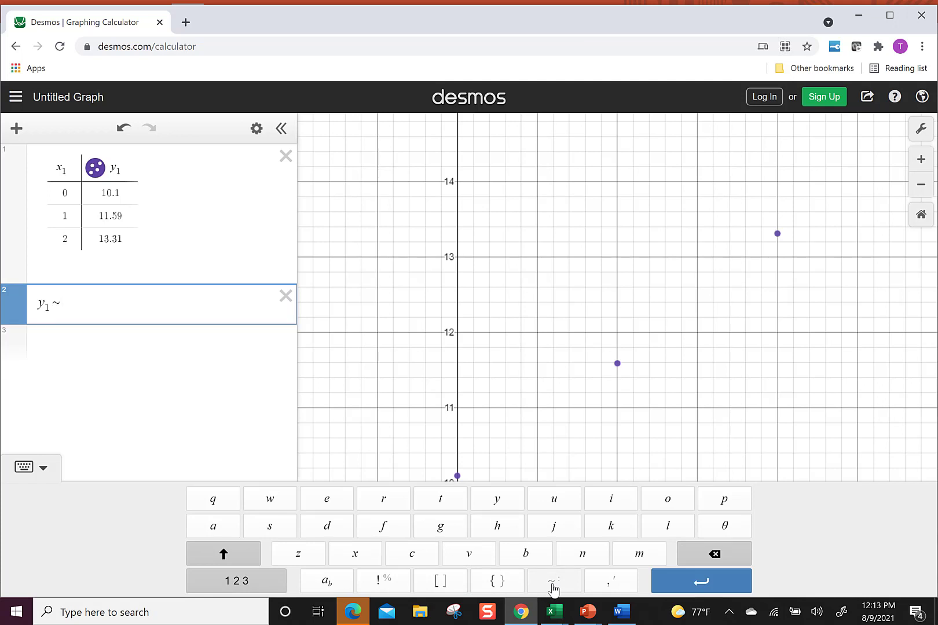
text(ax1)
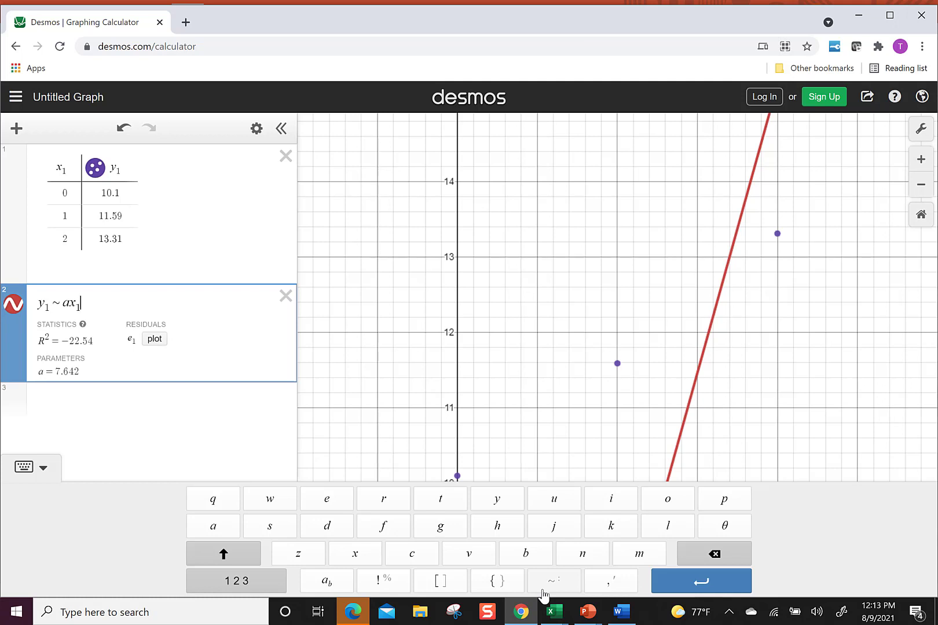
text(+b)
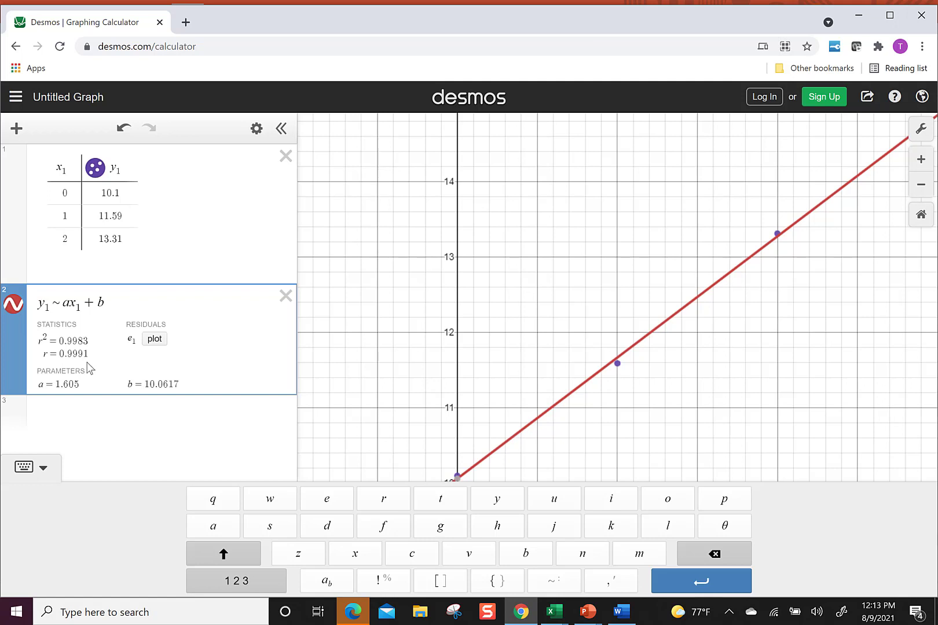
click(88, 410)
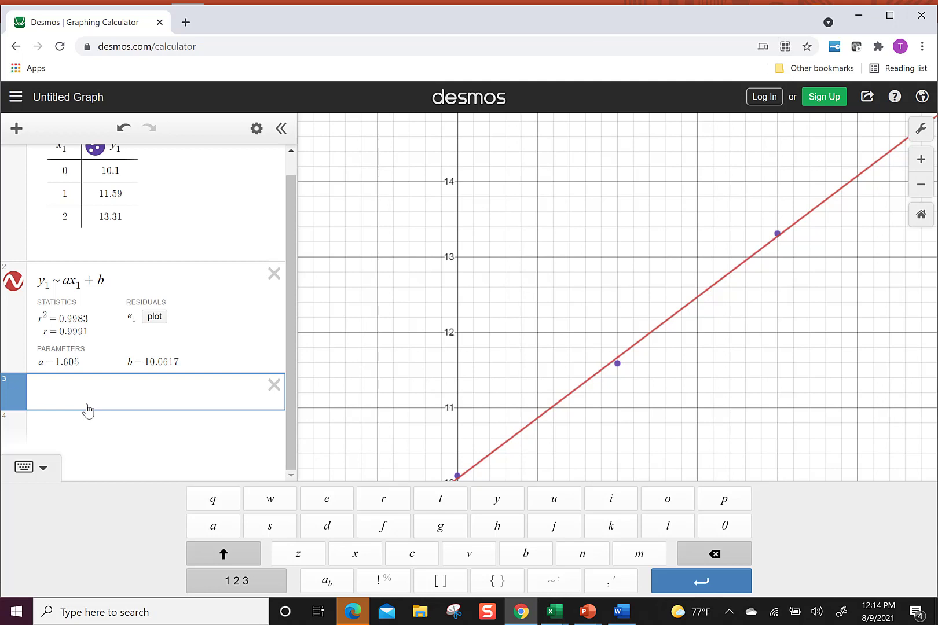
- Define f(x) = ax + b and evaluate f(3) = 14.8766666667 and f(4) = 16.4816666667
text(f()
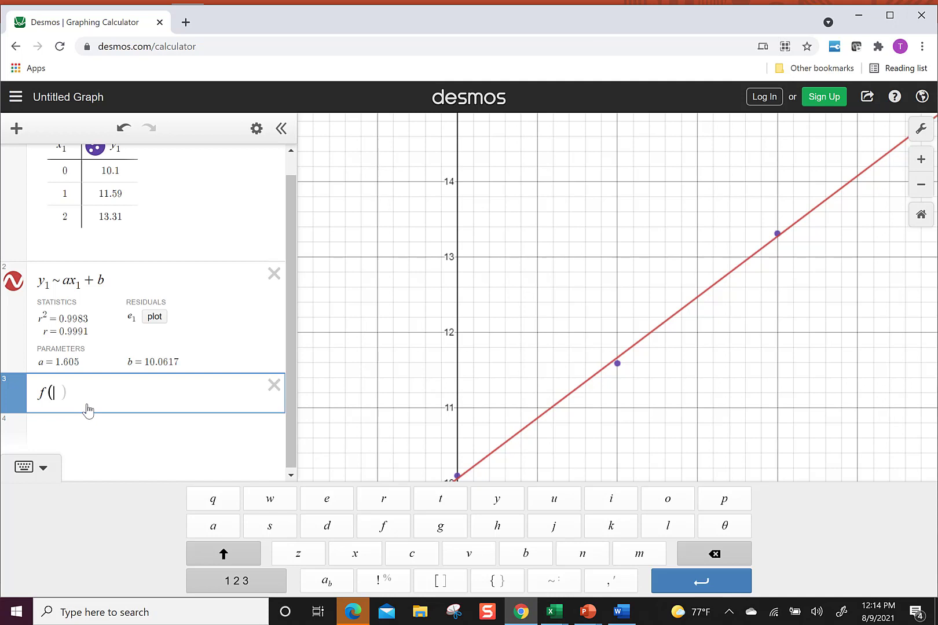
text(x)=)
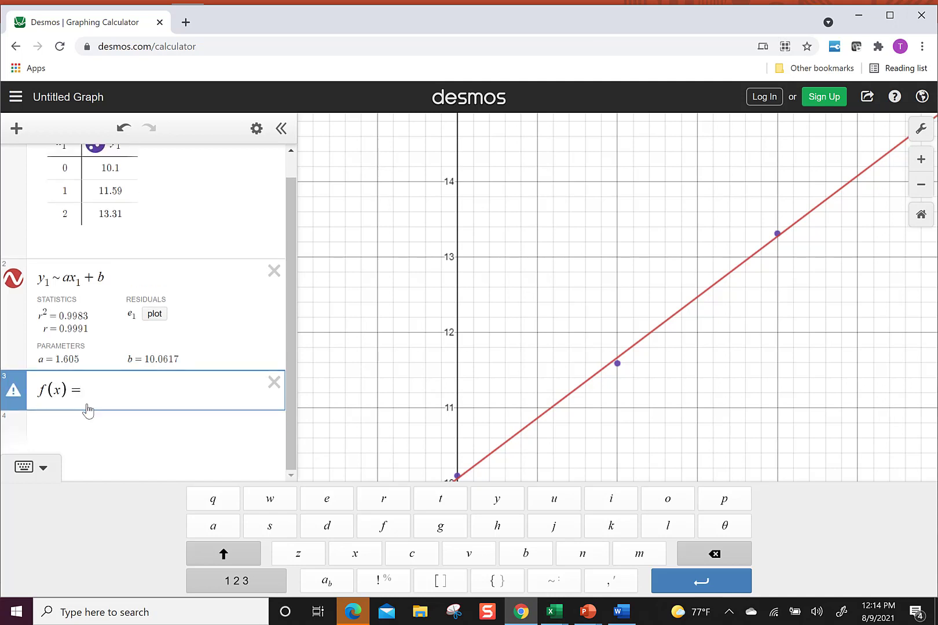
text(ax+b)
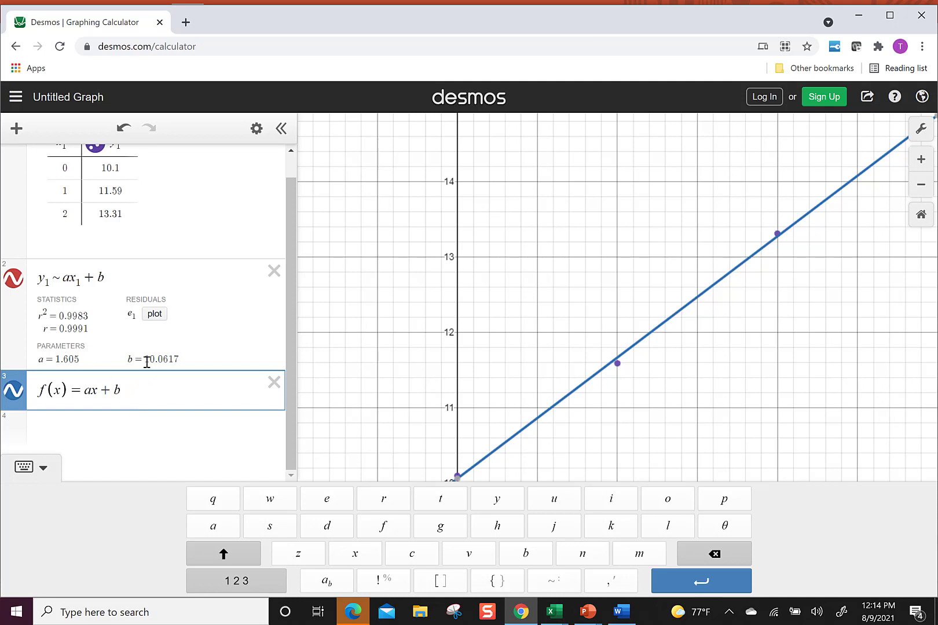
click(118, 433)
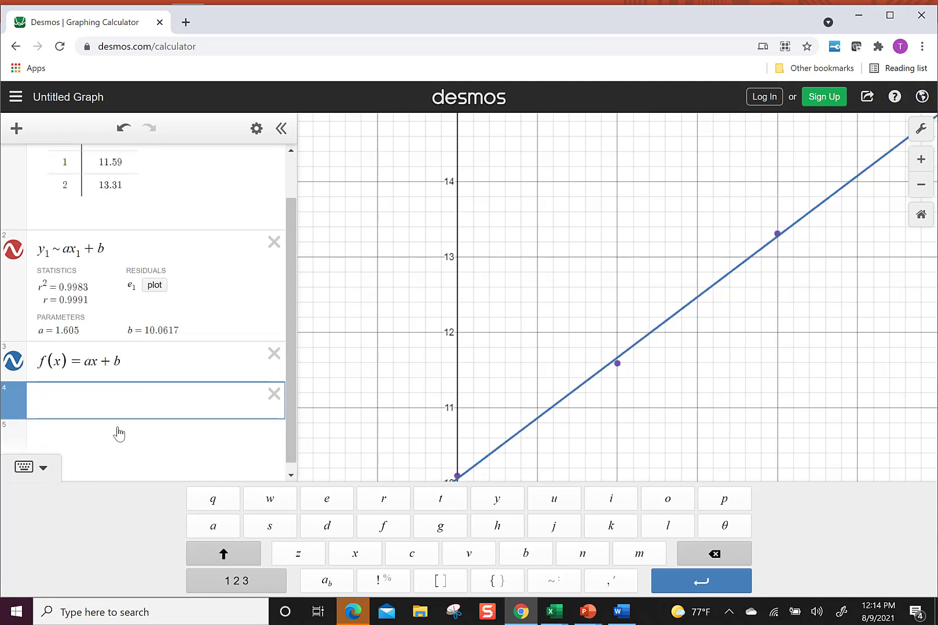
text(f()
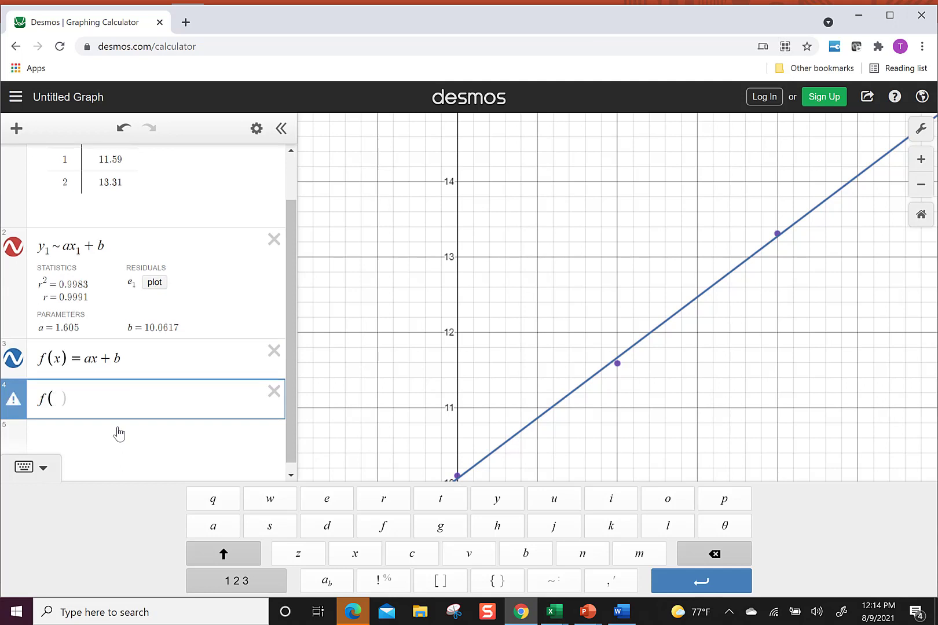
text(3))
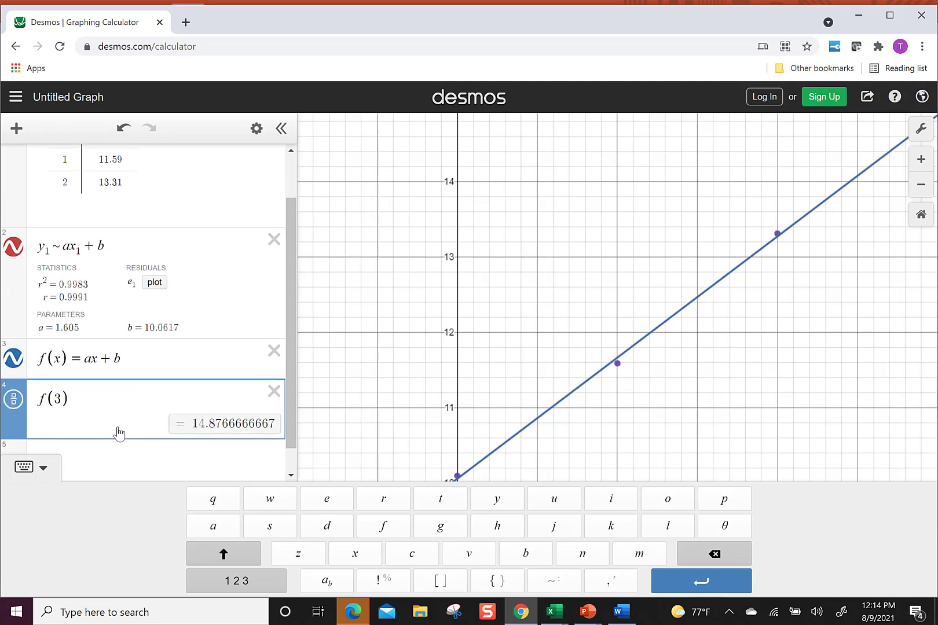
key(Return)
text(f(4)
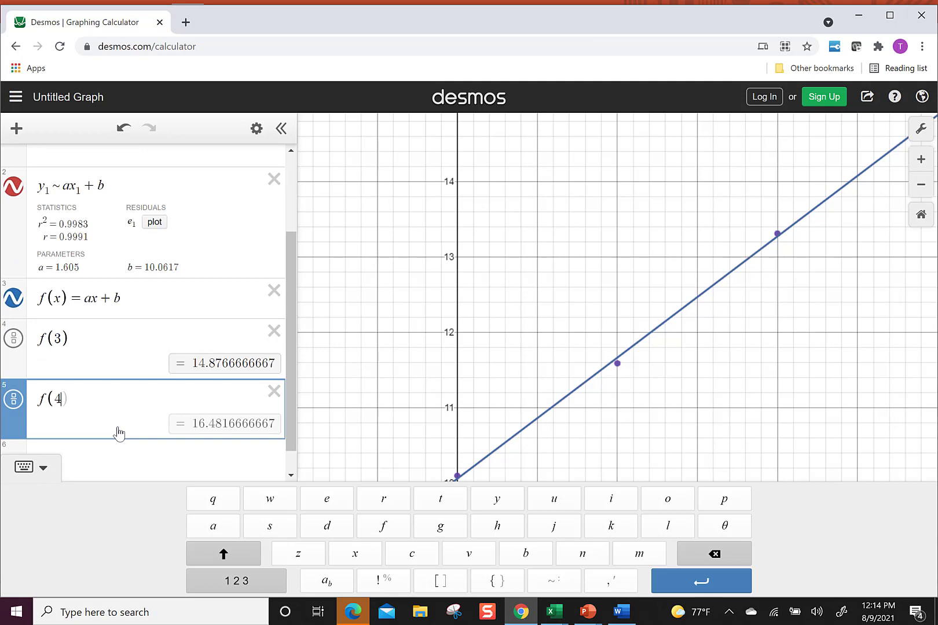
text())
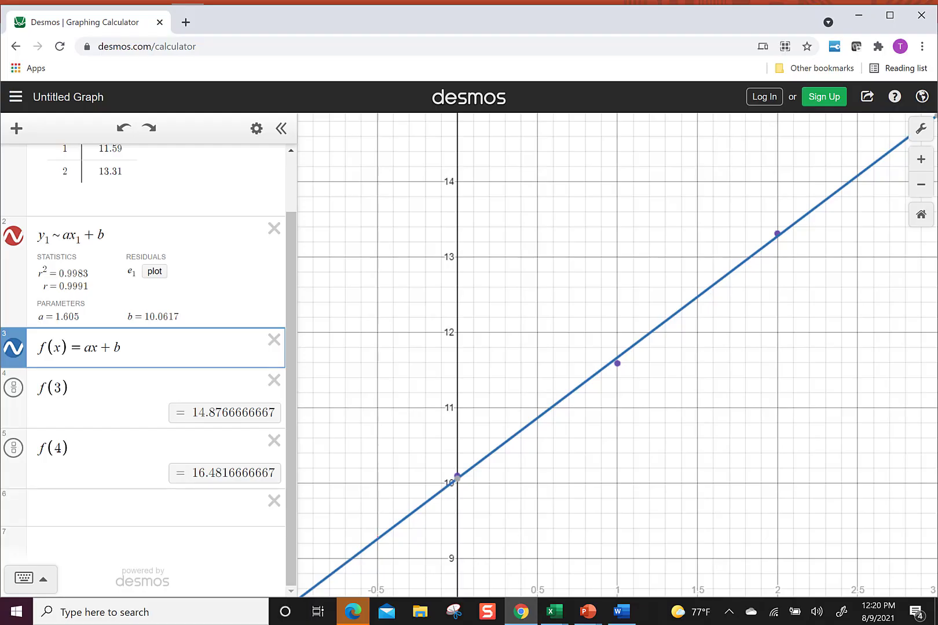
- Add the horizontal line y = 24 as a new expression
click(237, 512)
text(y=)
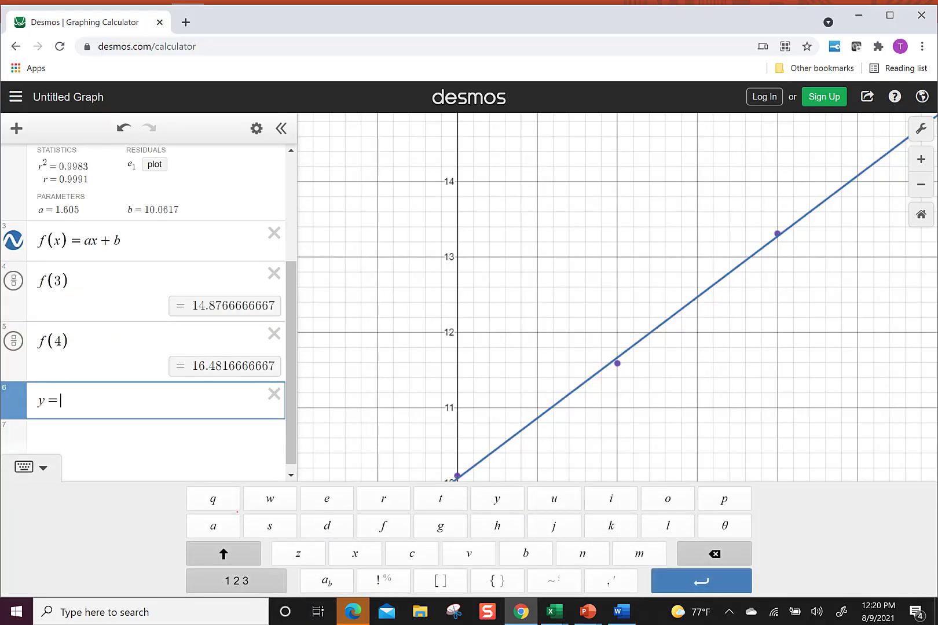
text(24)
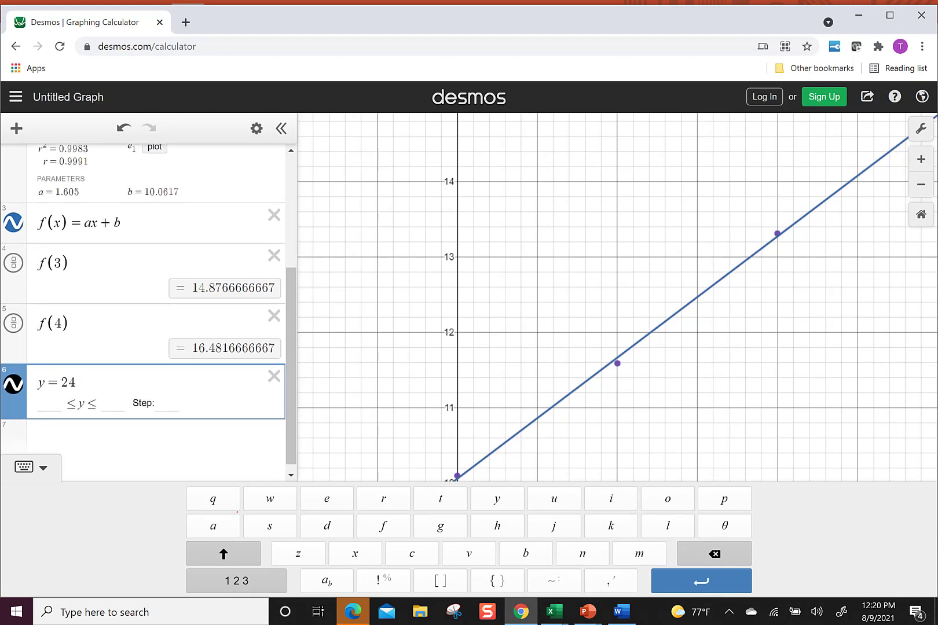
key(Return)
scroll(644, 276, down, 2)
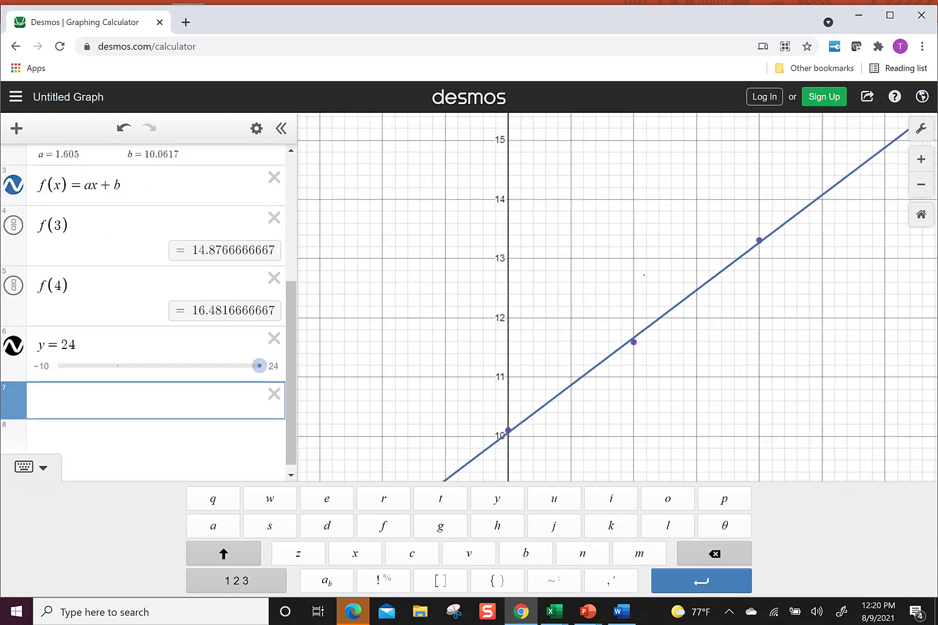
- Display the intersection of the fitted line with y = 24 at (8.684, 24)
scroll(644, 276, down, 5)
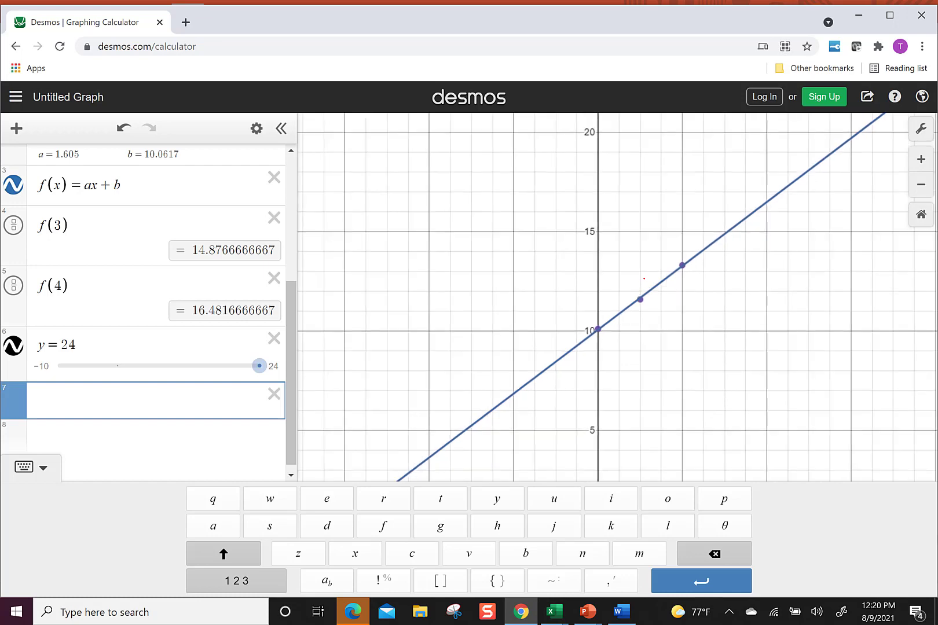
scroll(644, 279, down, 4)
click(696, 296)
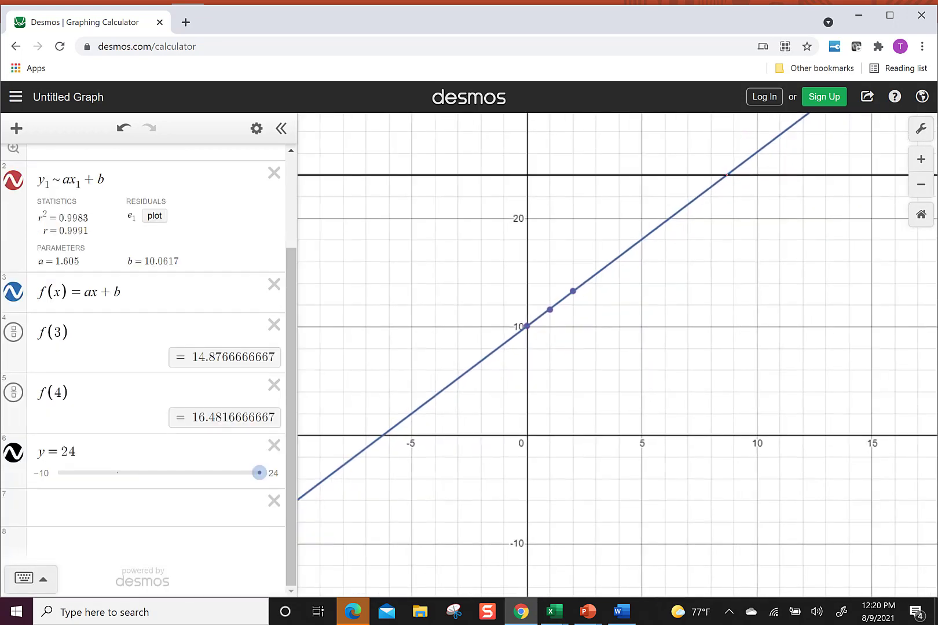
click(727, 174)
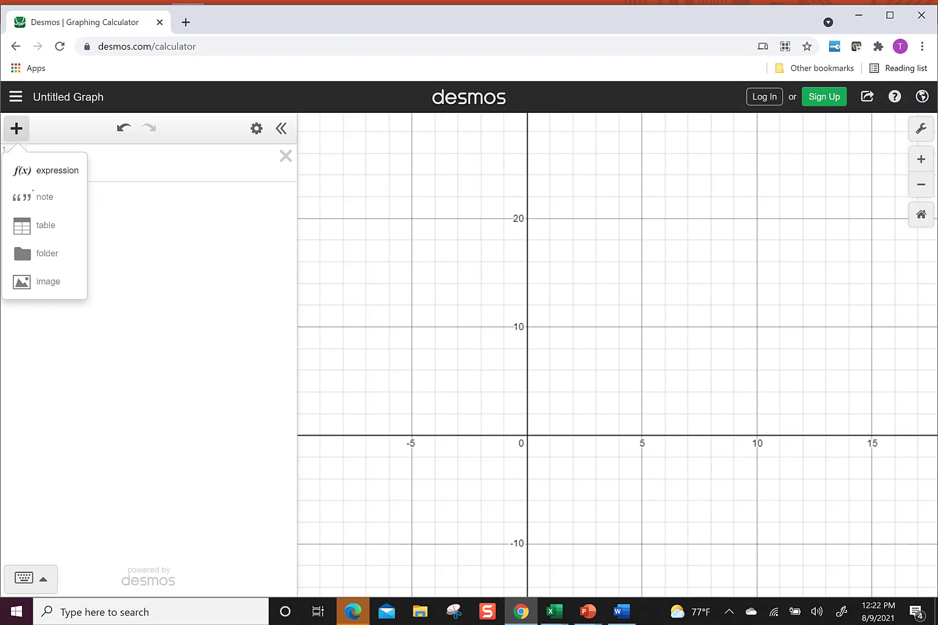
- Insert a table and fill the x1 column with values 0 through 5
click(36, 225)
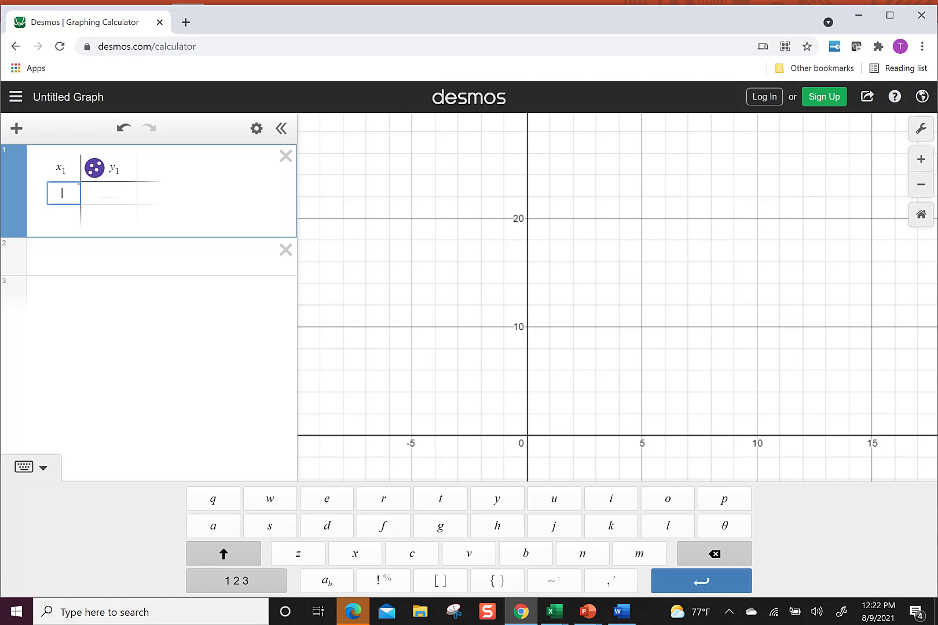
text(0)
key(Return)
text(1)
key(Return)
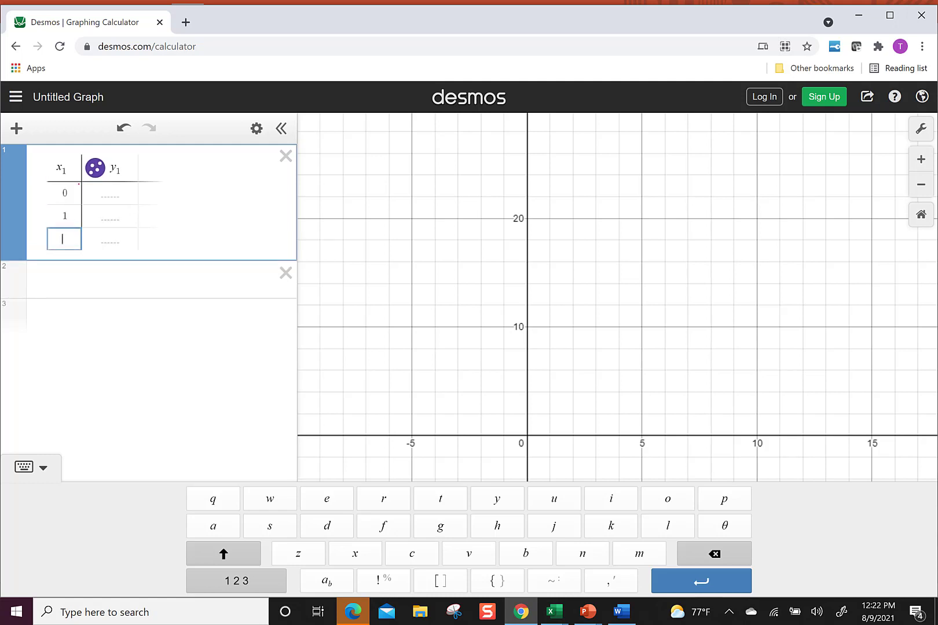
text(2)
key(Return)
text(3)
key(Return)
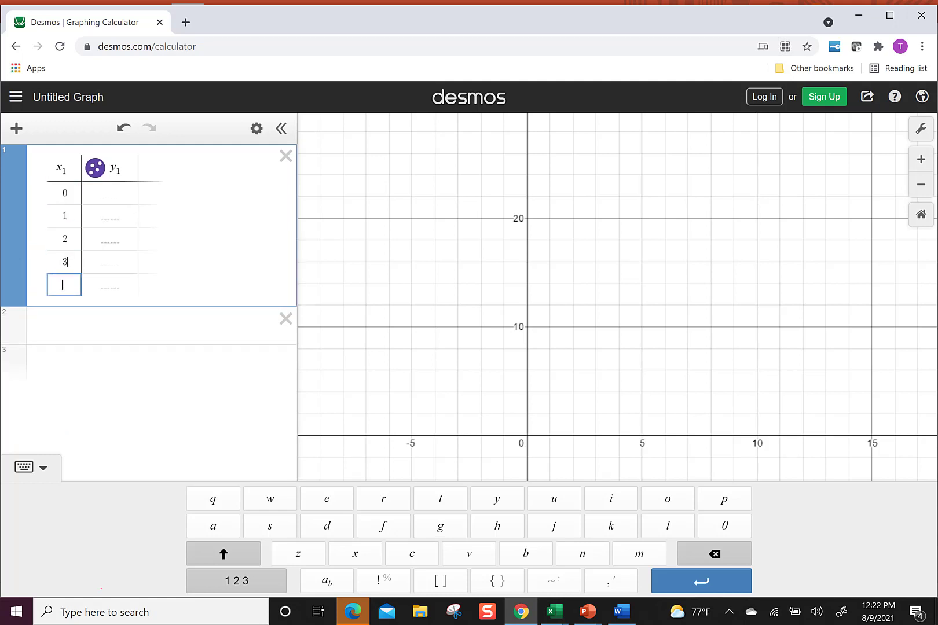
text(4)
key(Return)
text(5)
- Enter y1 values 47523, 52902, 65571, 70122, 67697 and 72106
key(Right)
key(Up)
key(Up)
key(Up)
key(Up)
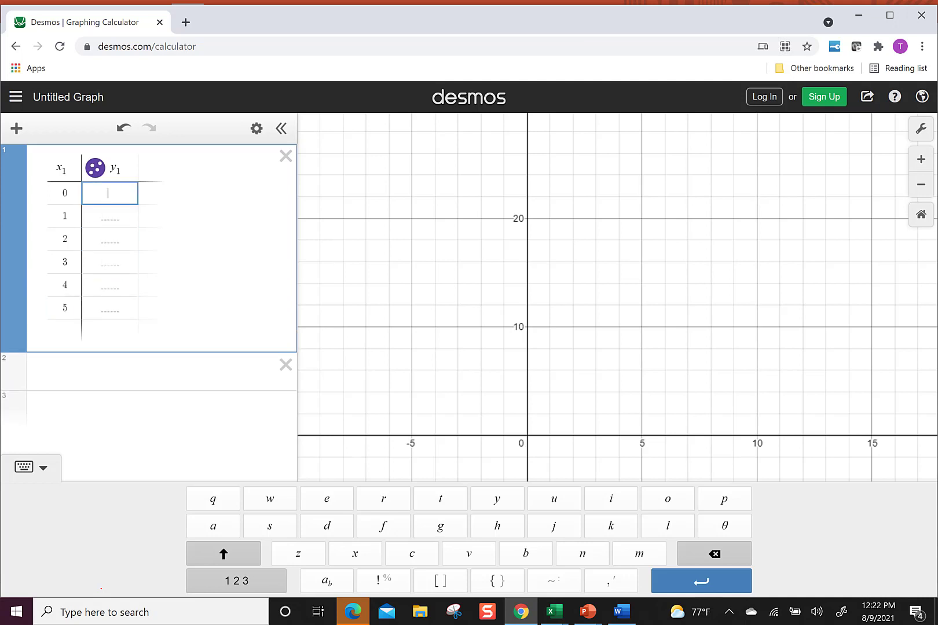
text(47523)
key(Return)
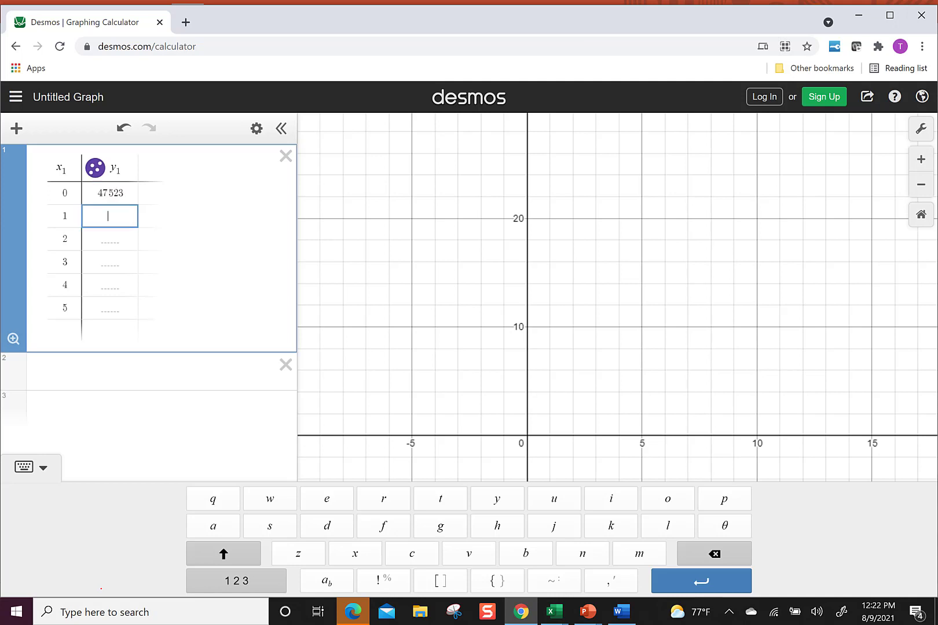
text(52902)
key(Return)
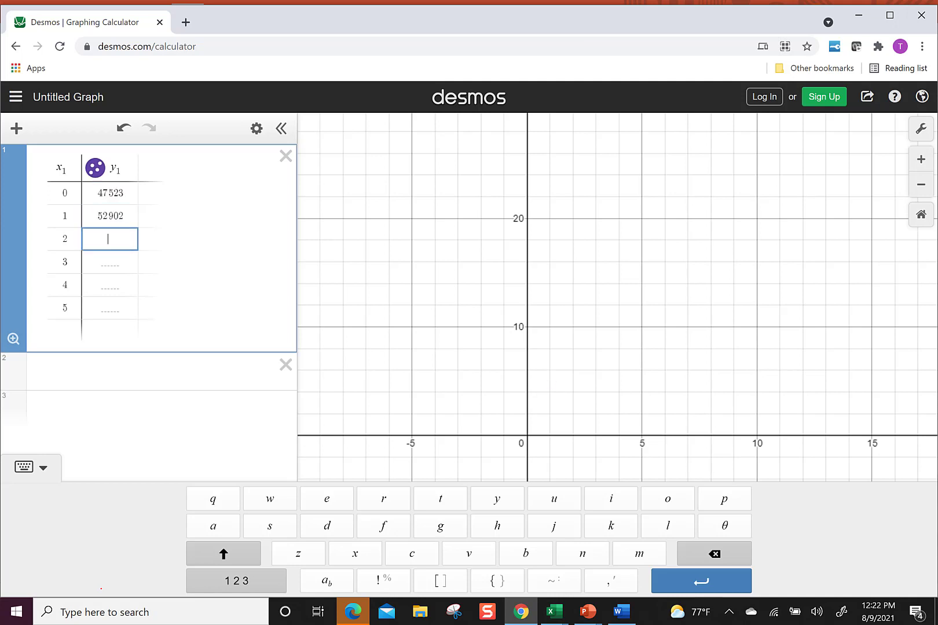
text(65571)
key(Return)
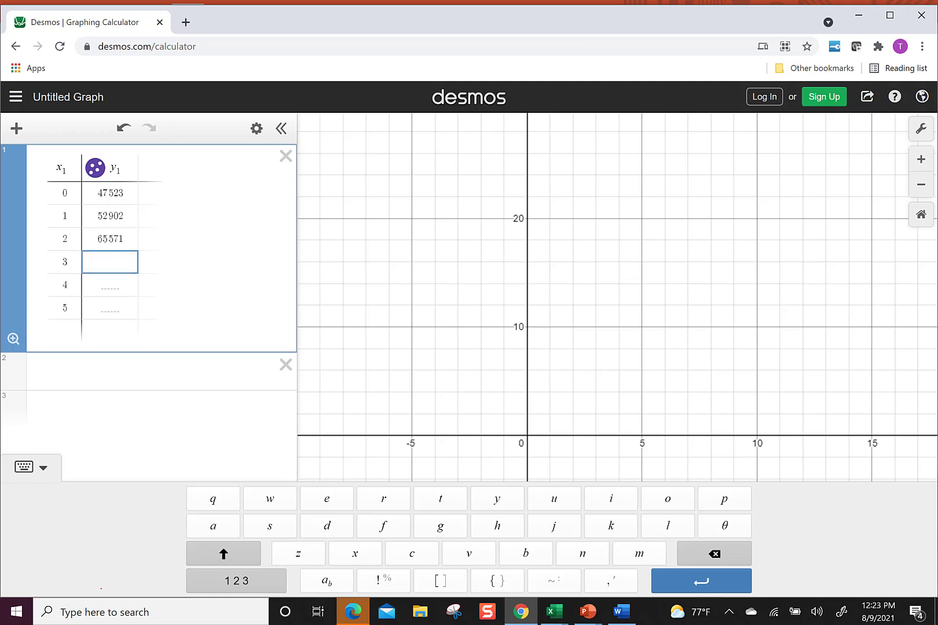
text(70122)
key(Return)
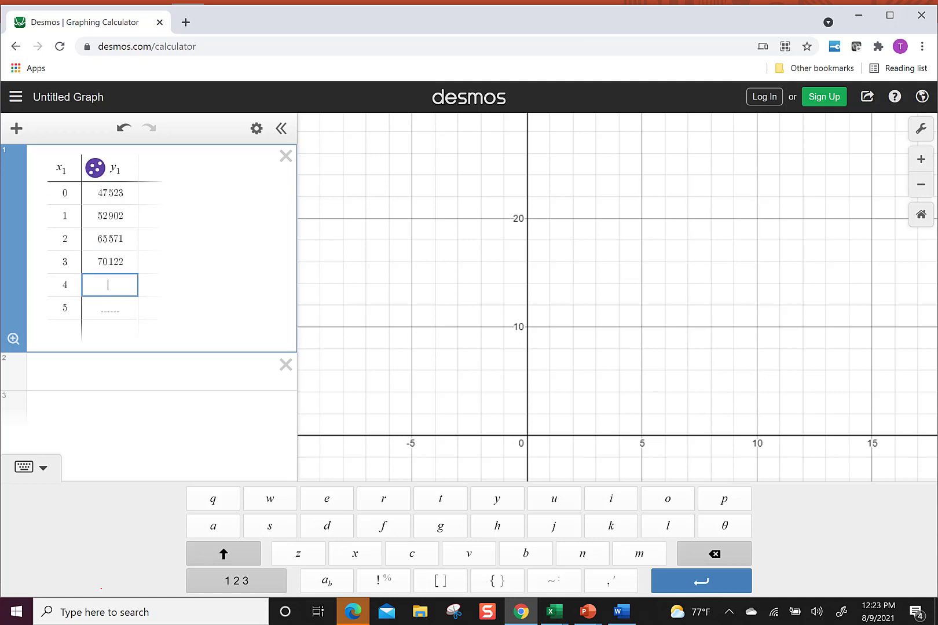
text(67697)
key(Return)
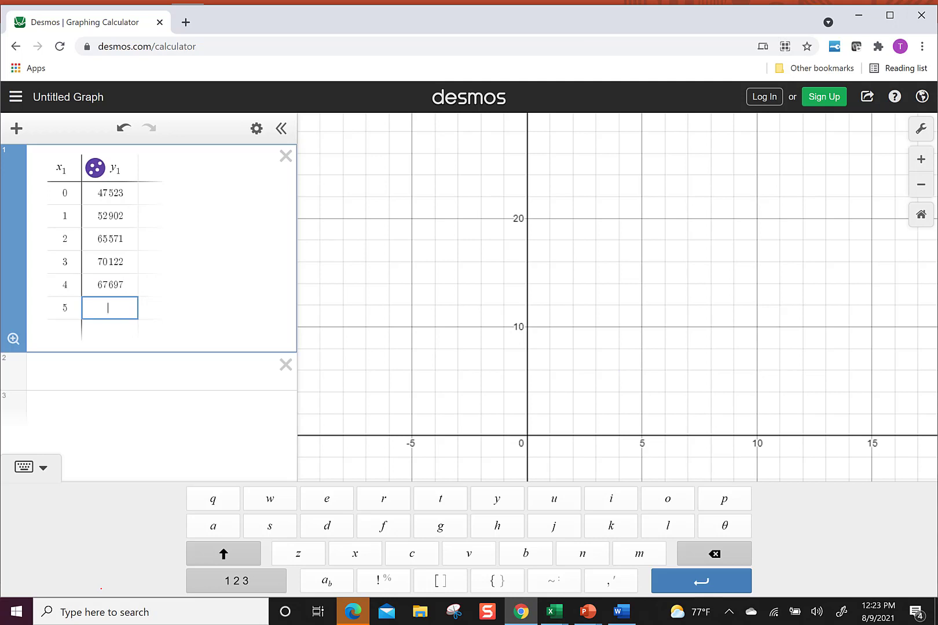
text(72106)
- Zoom to fit the six points and add y1 ~ ax1 + b (r² = 0.8386, a = 4910.03, b = 50378.4)
click(13, 338)
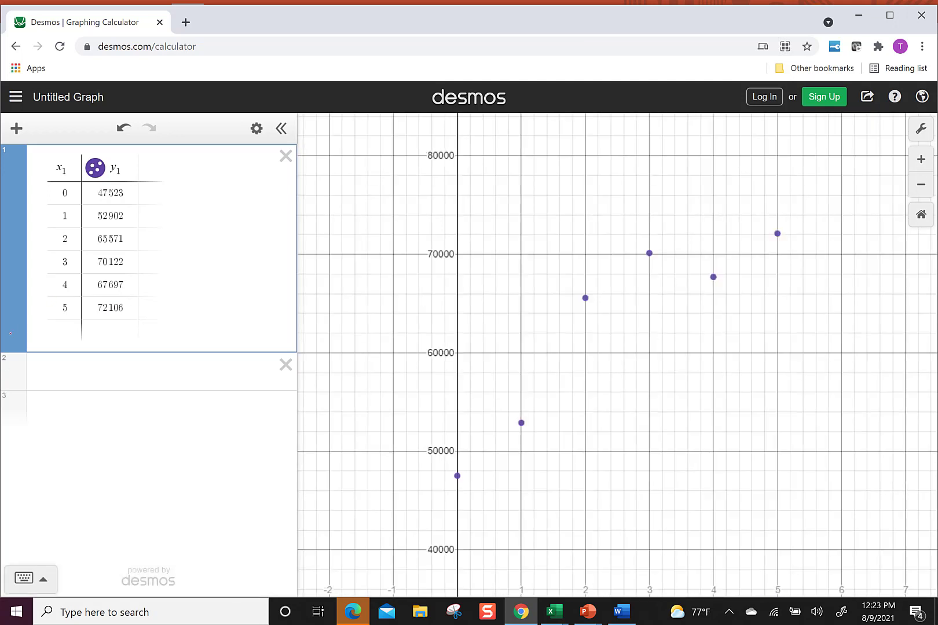
click(55, 371)
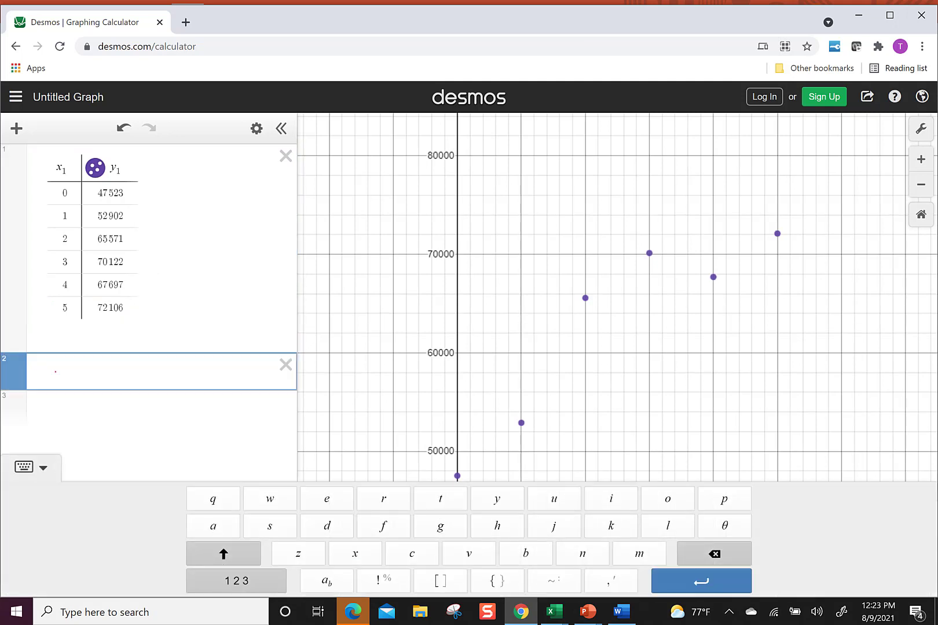
text(y_1)
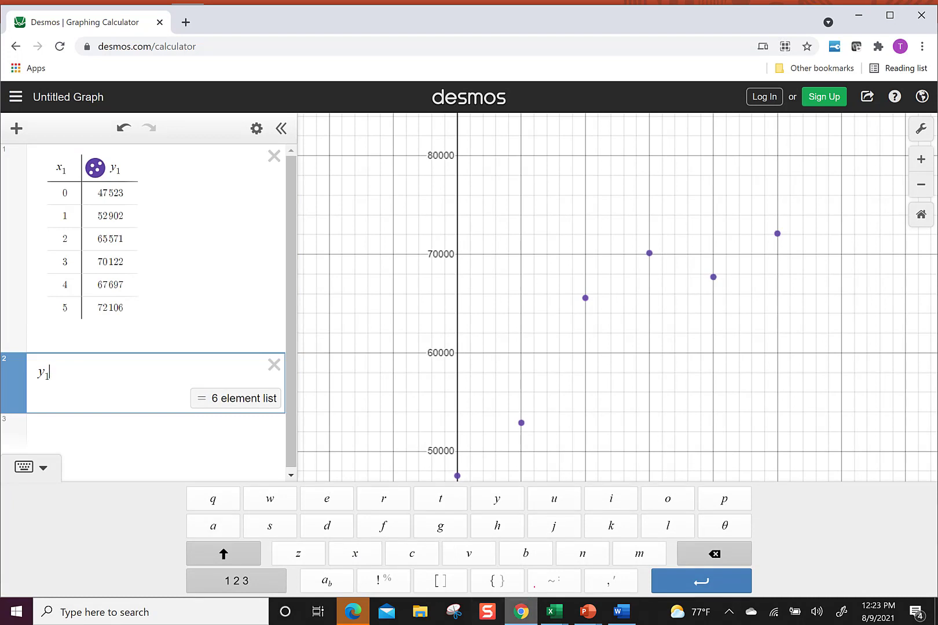
click(553, 581)
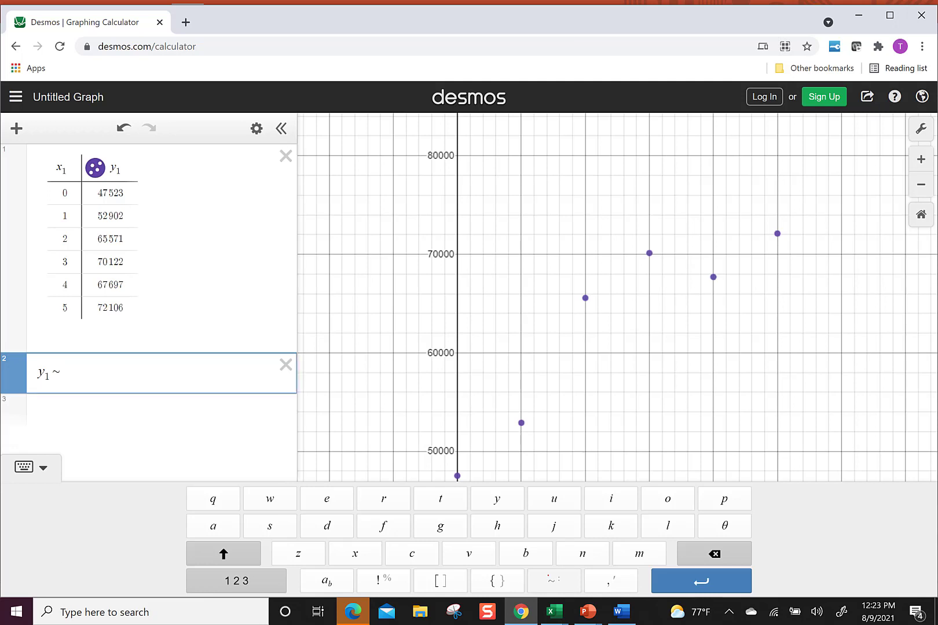
text(ax1 + b)
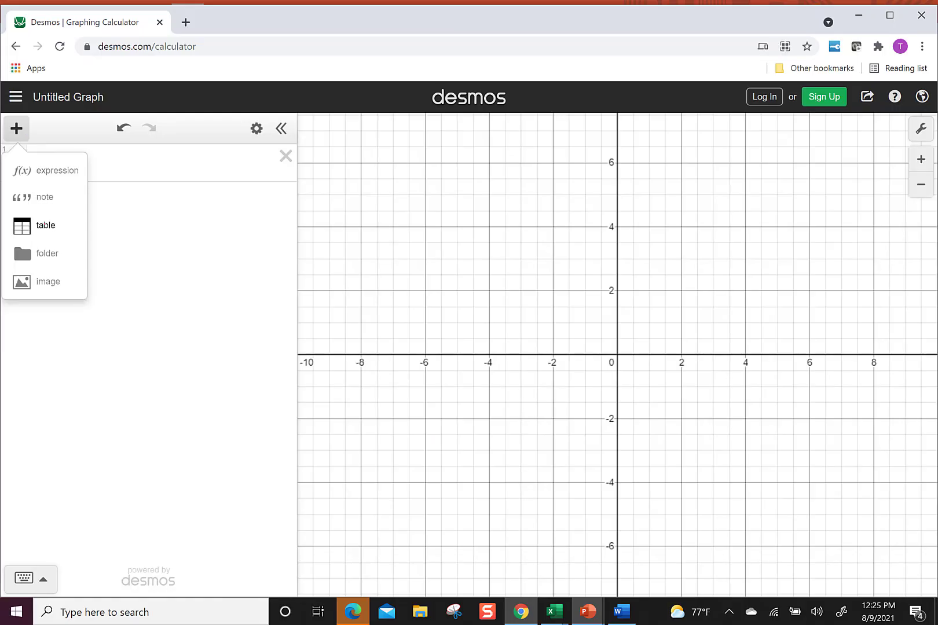
- Add a table with x1 values 0, 2, 4, 6 and 8
click(35, 226)
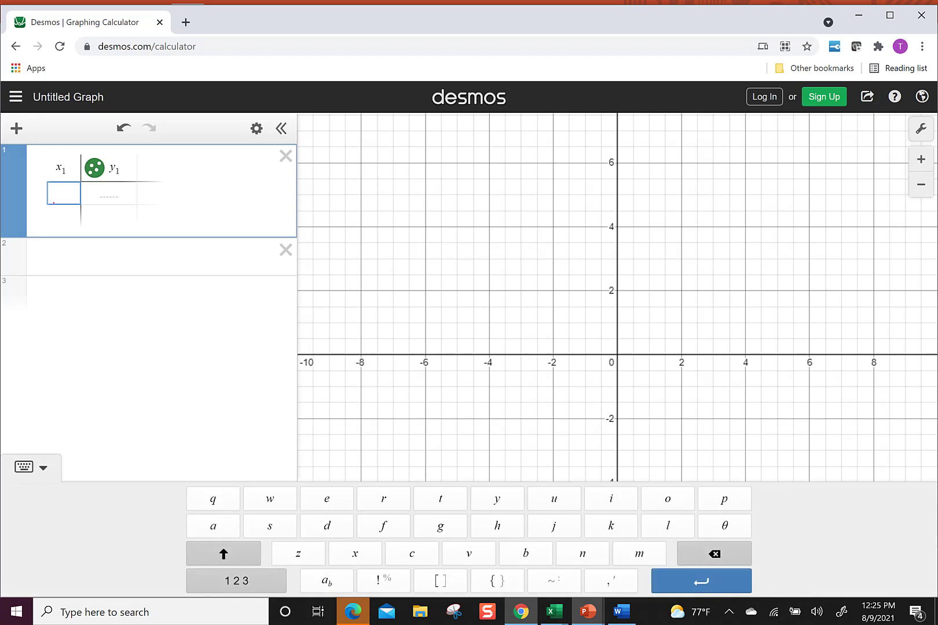
text(0)
key(Return)
text(2)
key(Return)
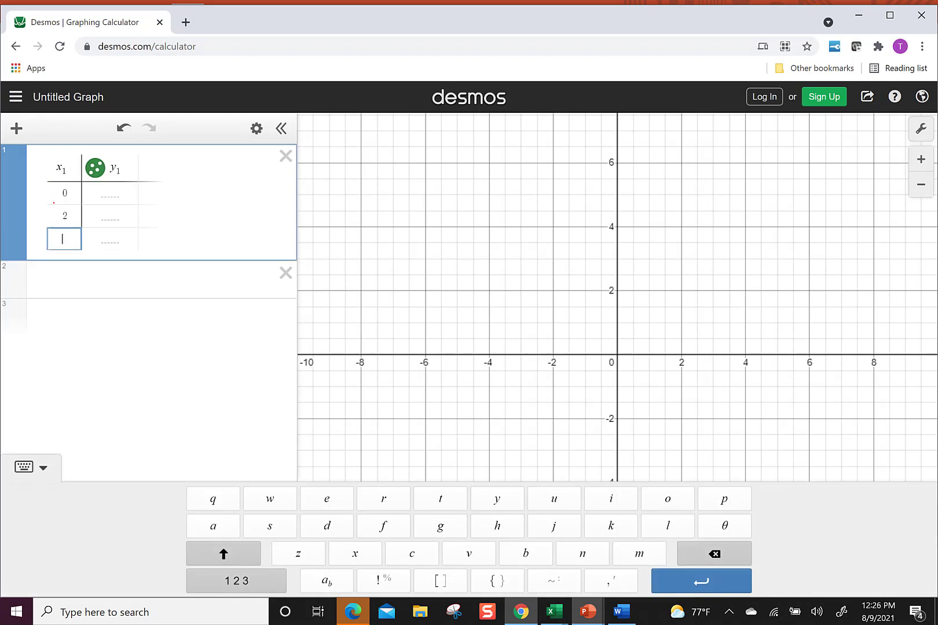
text(4)
key(Return)
text(6)
key(Return)
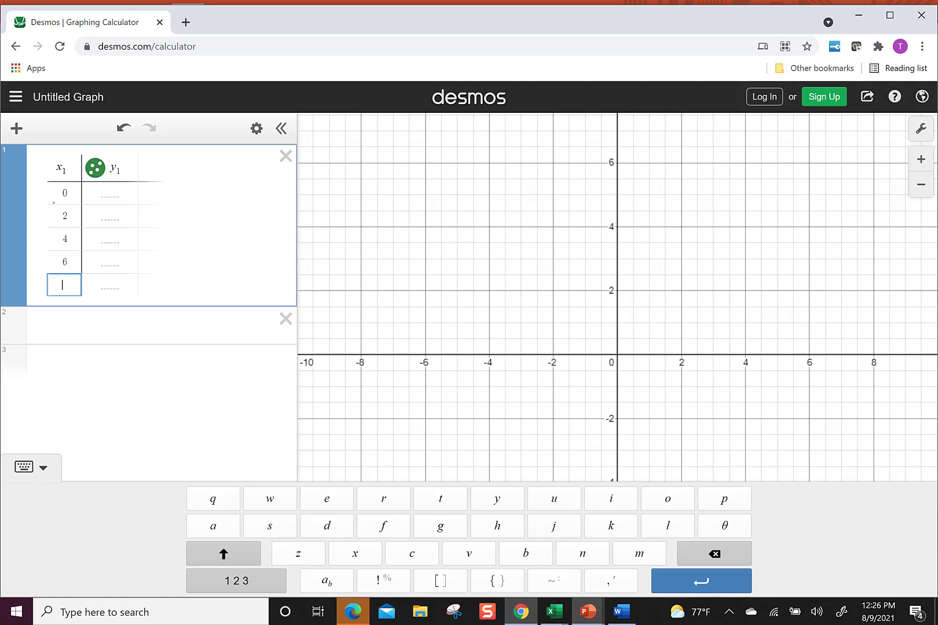
text(8)
key(Return)
- Enter y1 values 1977, 2863, 4628, 6661 and 8391
click(110, 308)
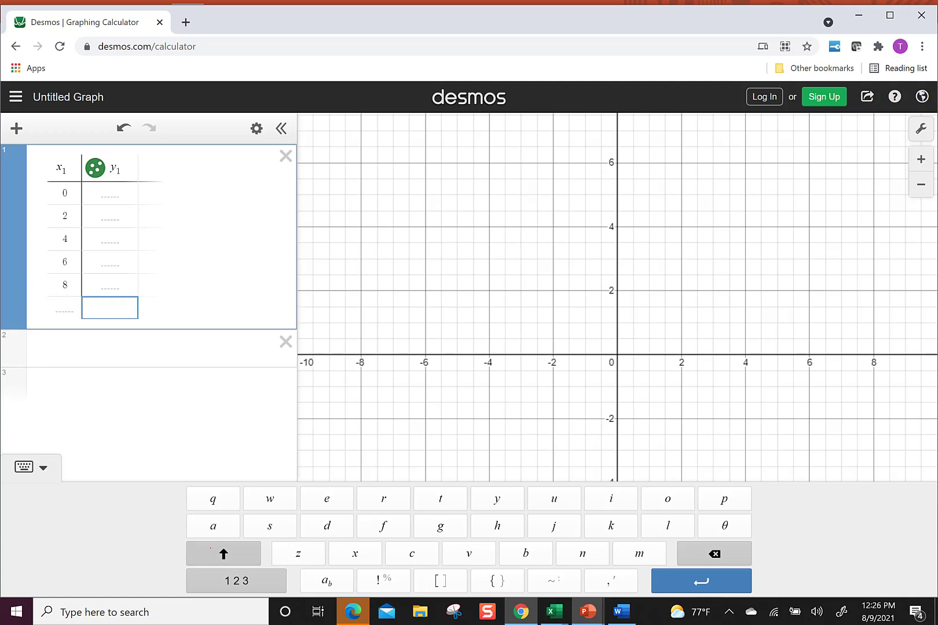
key(Up)
key(Up)
key(Up)
key(Up)
key(Up)
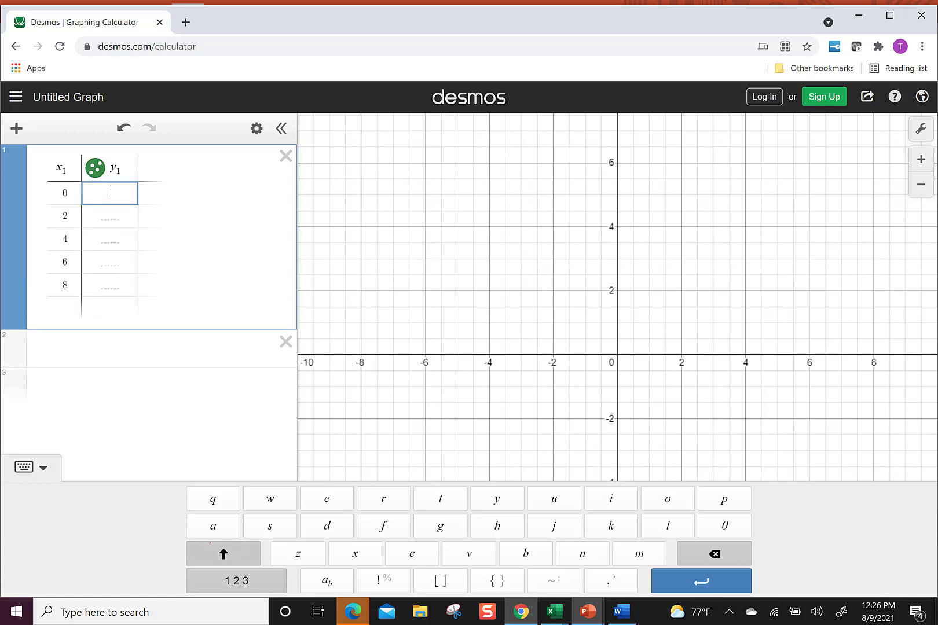
text(1977)
key(Return)
text(285)
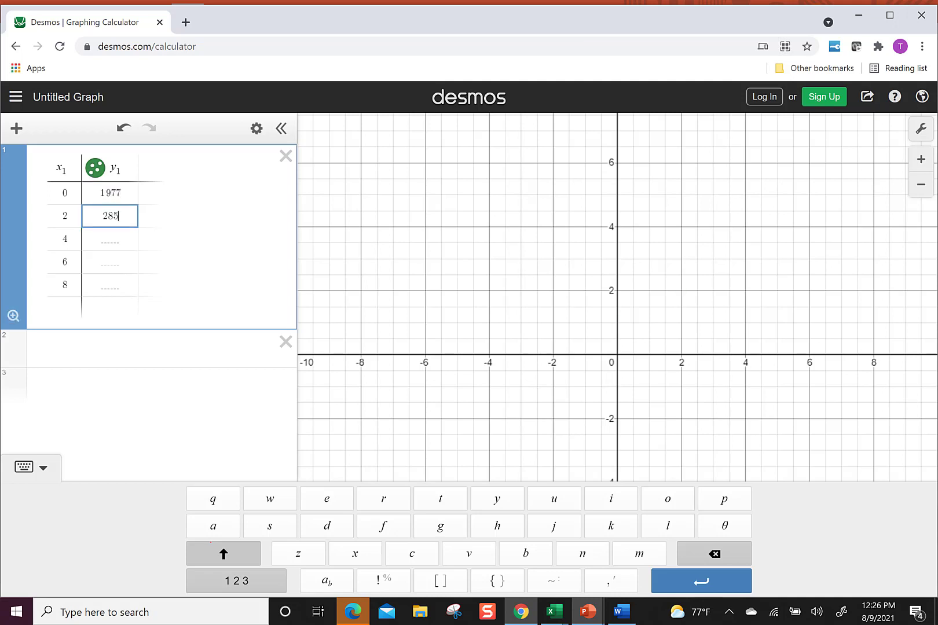
key(BackSpace)
text(63)
key(Return)
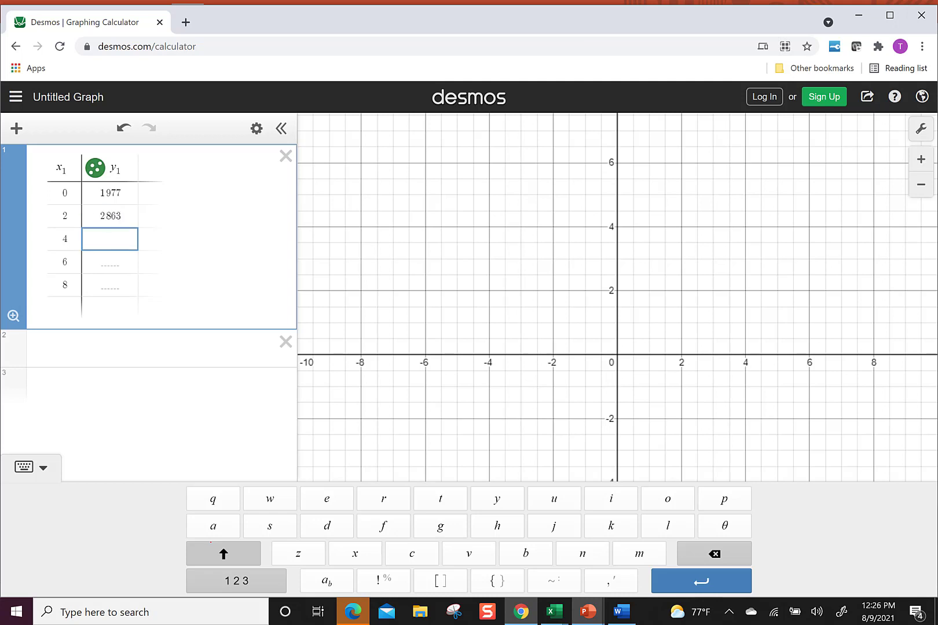
text(4628)
key(Return)
text(6661)
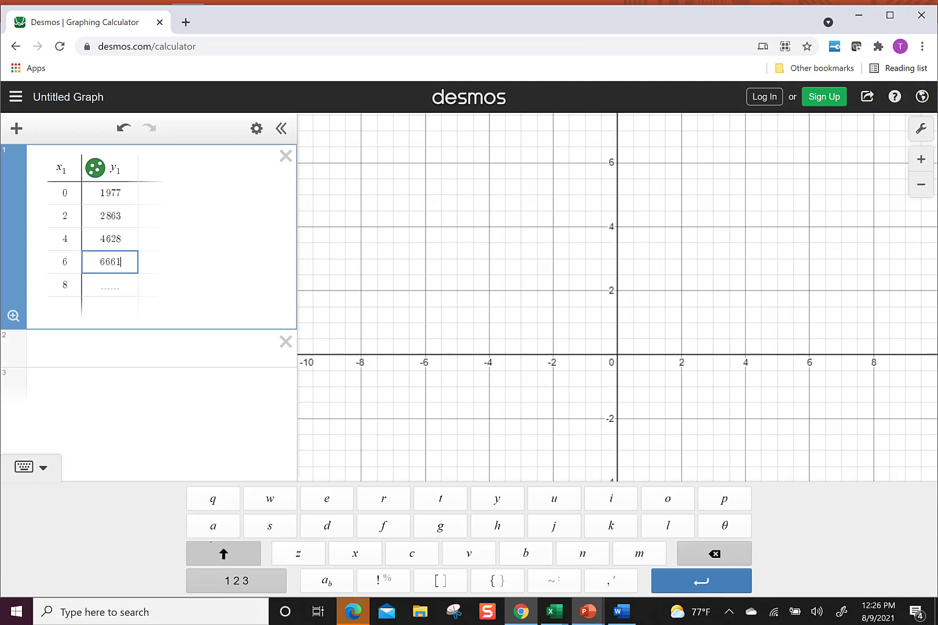
key(Return)
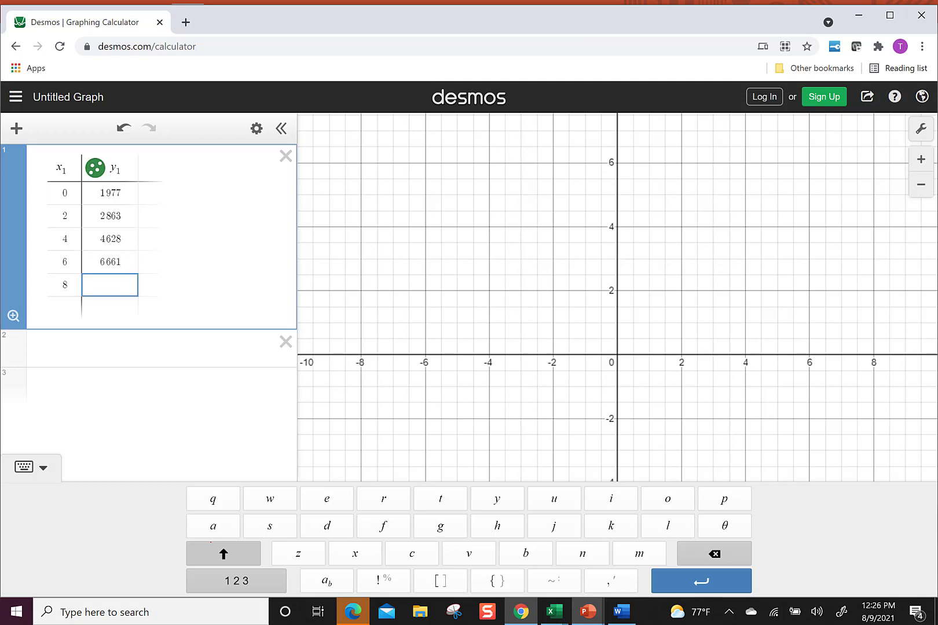
text(8391)
- Zoom to the five points and fit y1 ~ ax1 + b (r² = 0.9853, a = 831.3, b = 1578.8)
click(13, 316)
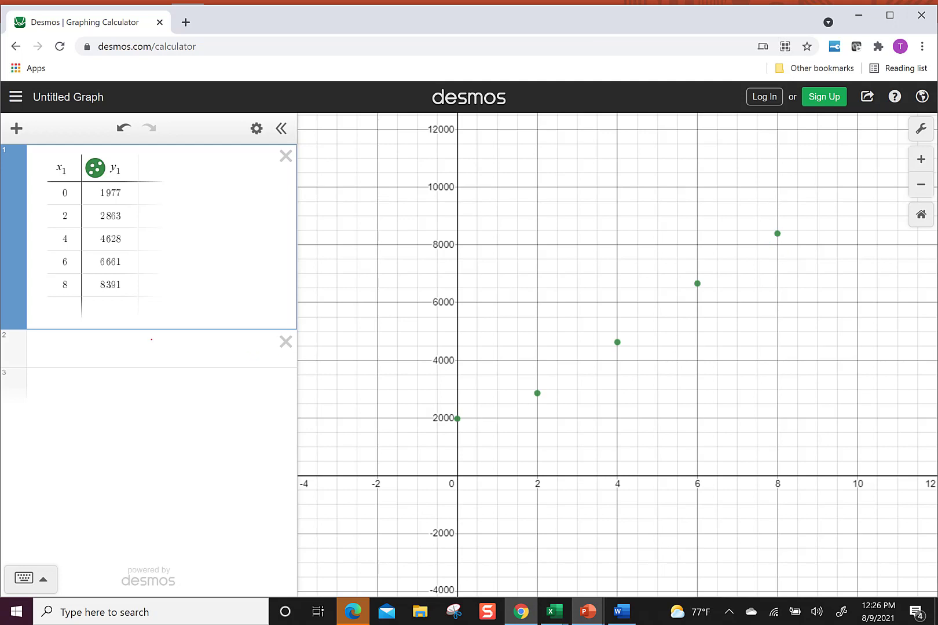
click(151, 342)
text(y)
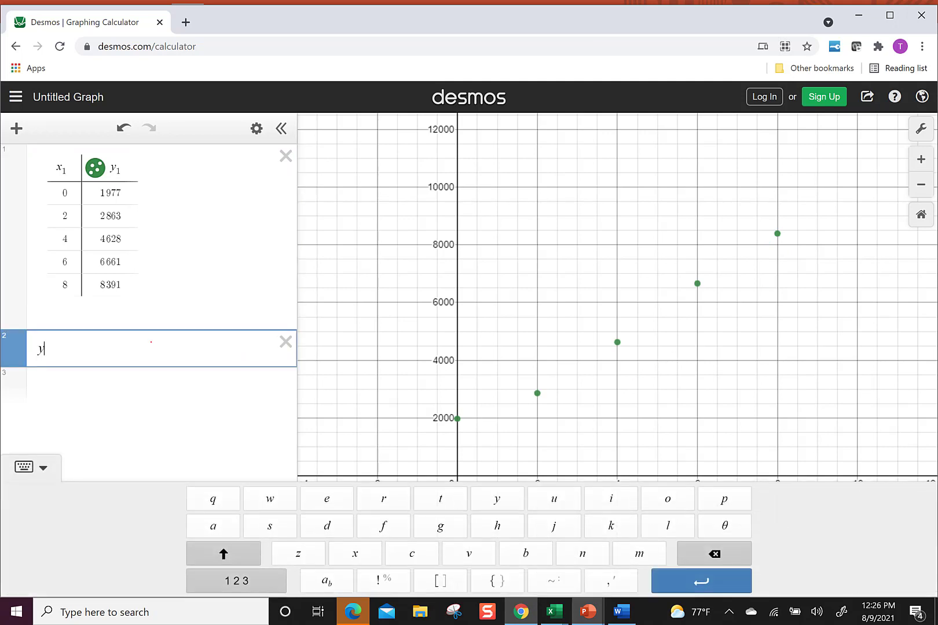
text(1)
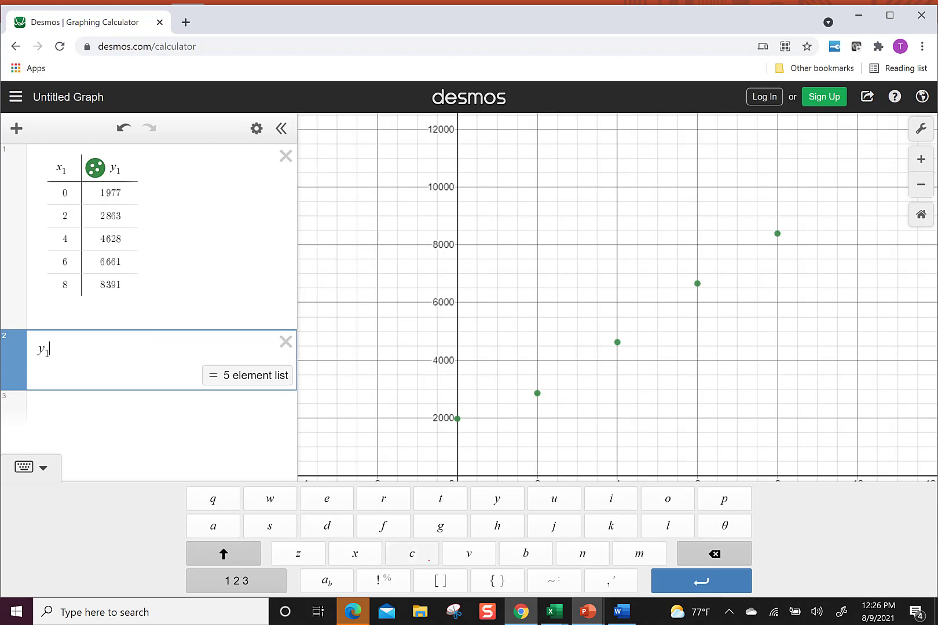
click(553, 581)
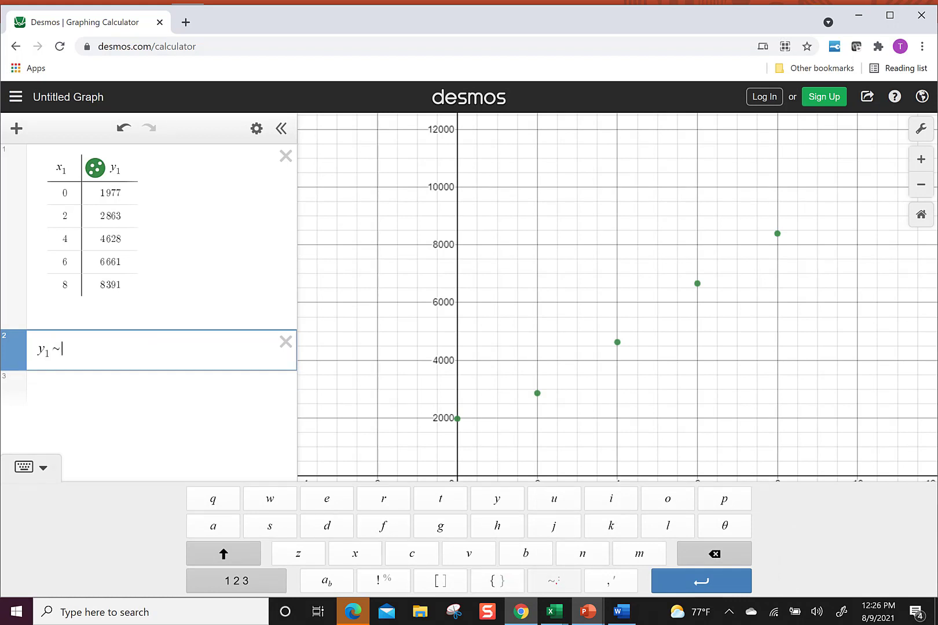
text(ax1)
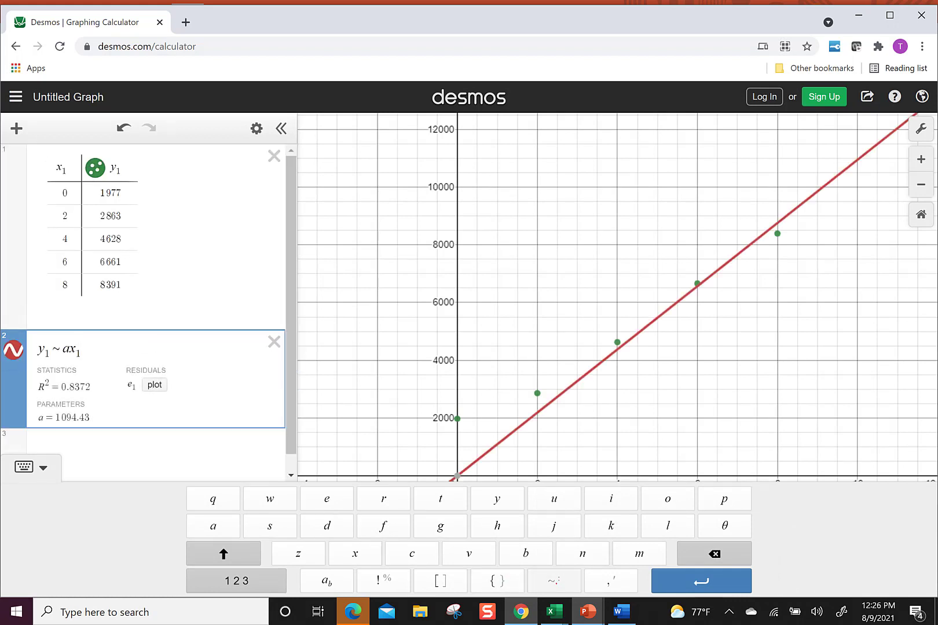
text(+b)
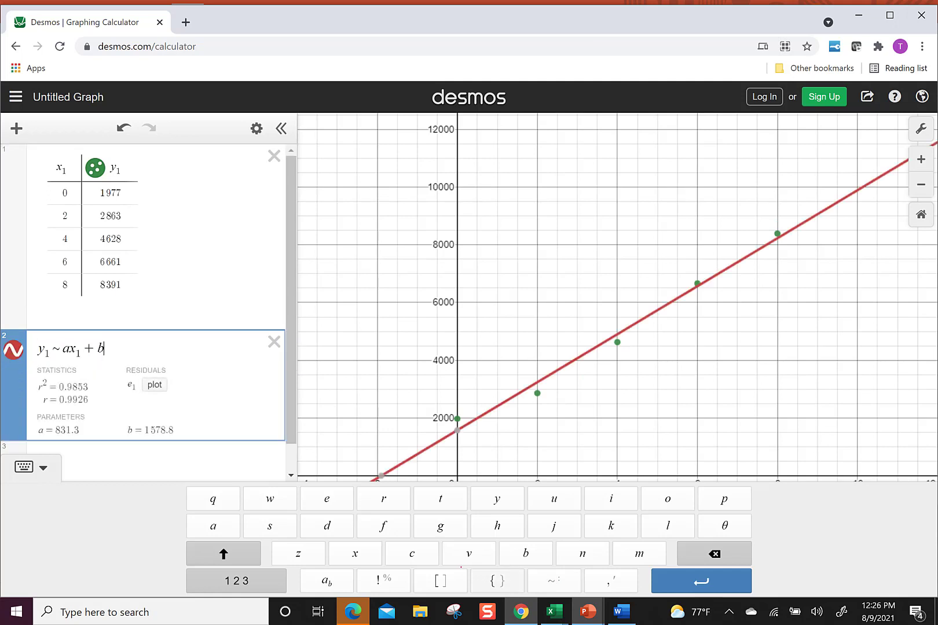